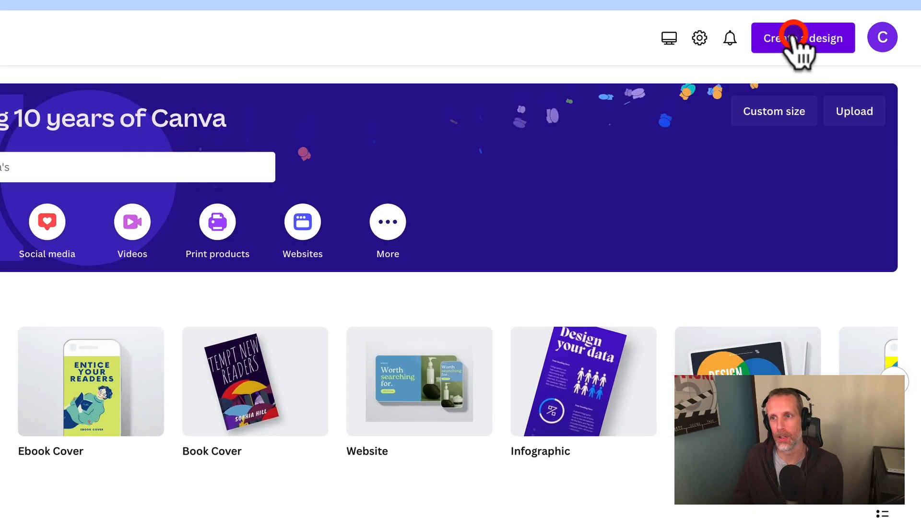
- Create a new blank video design at 1920 × 1080 px
left_click(794, 39)
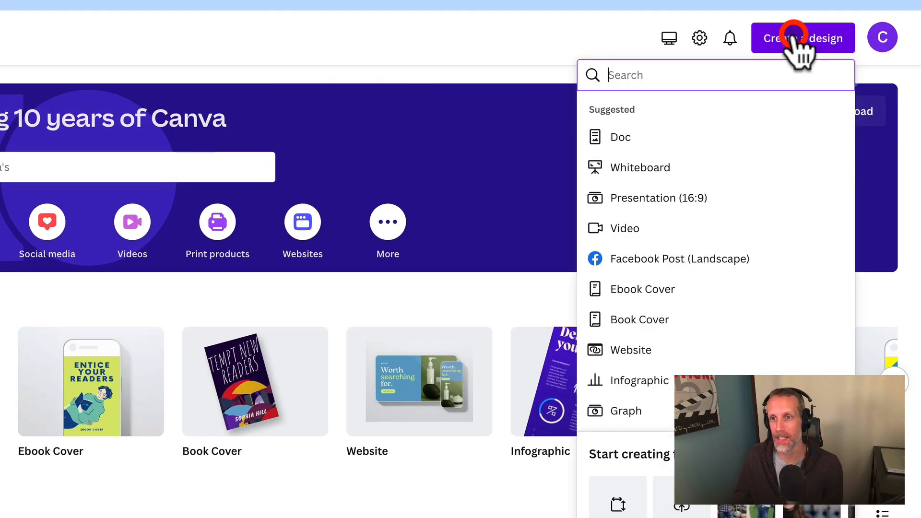
left_click(613, 231)
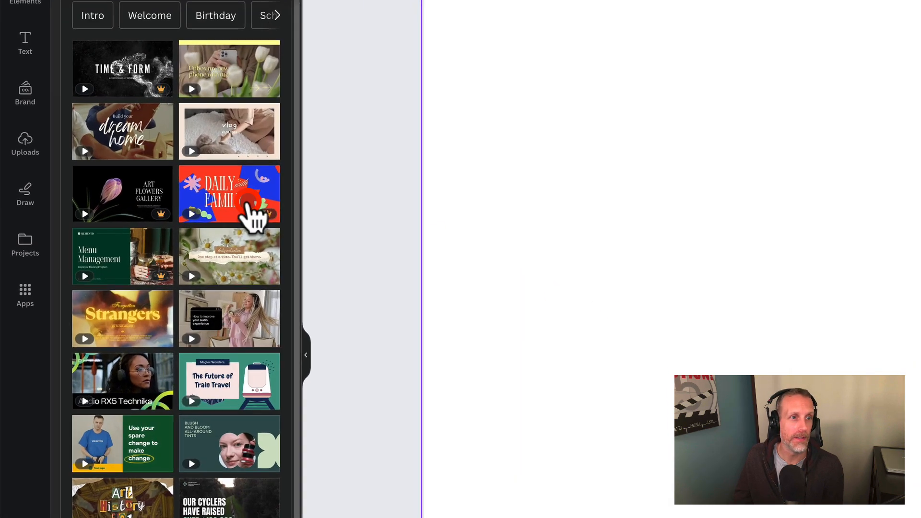
- Add the uploaded side-by-side photo of the man and enlarge it to the page's full height
left_click(27, 140)
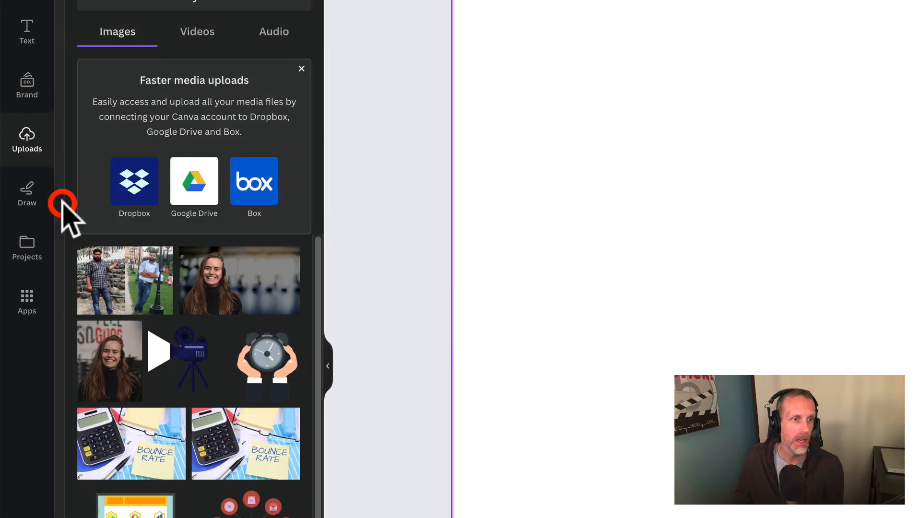
left_click(117, 295)
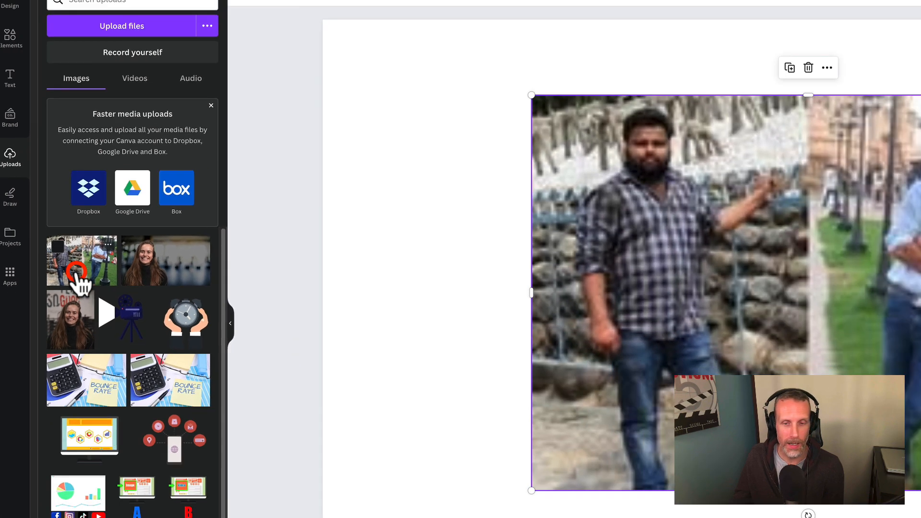
left_click_drag(724, 132, 805, 90)
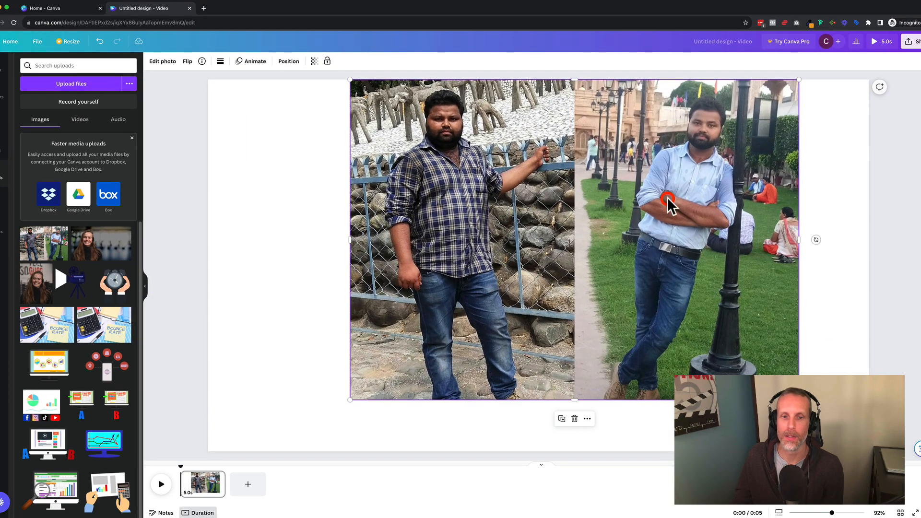
left_click_drag(346, 402, 278, 451)
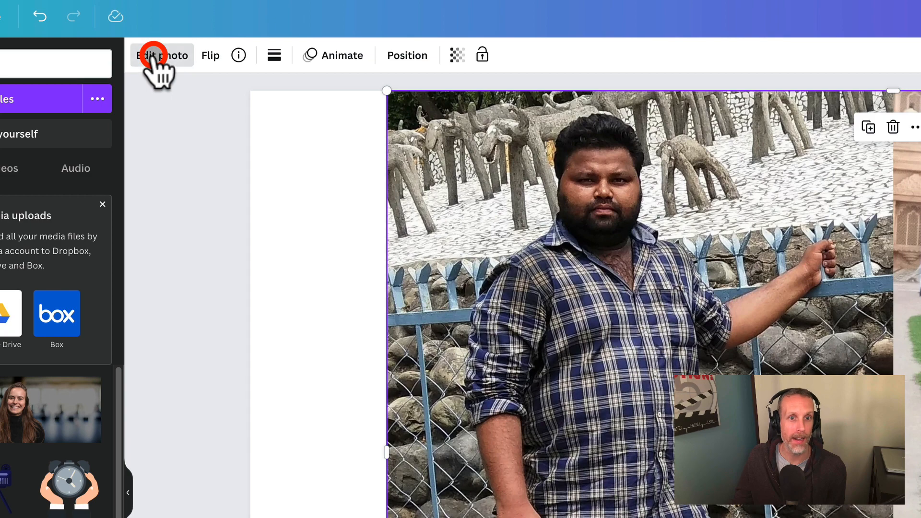
- Crop the photo to its right half, keeping only the man in the light blue shirt
left_click(153, 55)
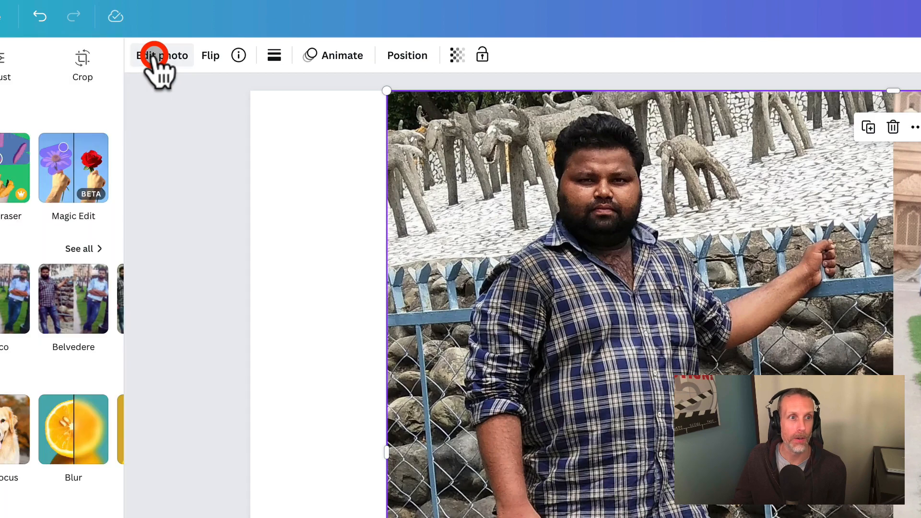
left_click(83, 57)
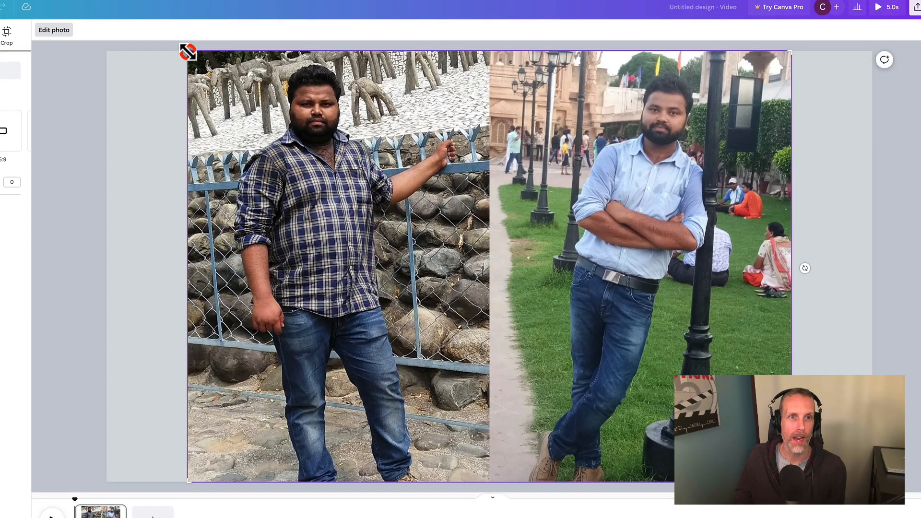
left_click_drag(188, 51, 492, 42)
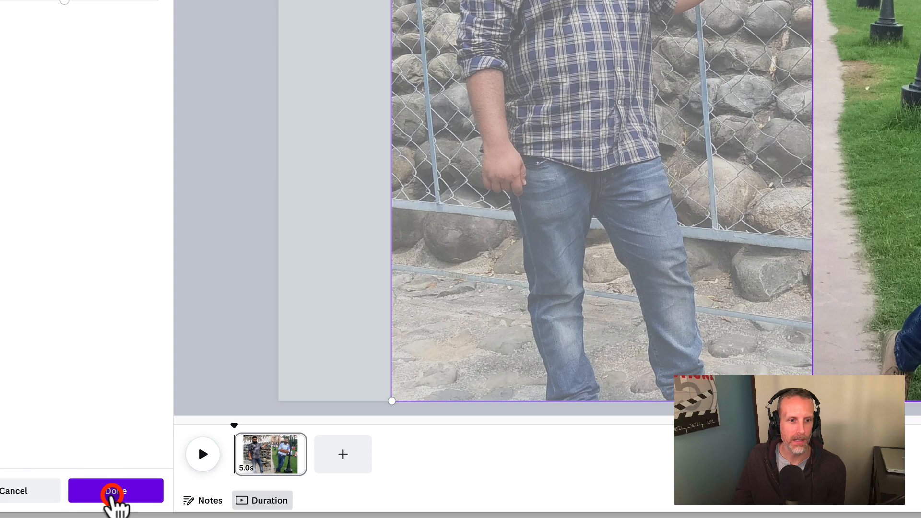
left_click(114, 494)
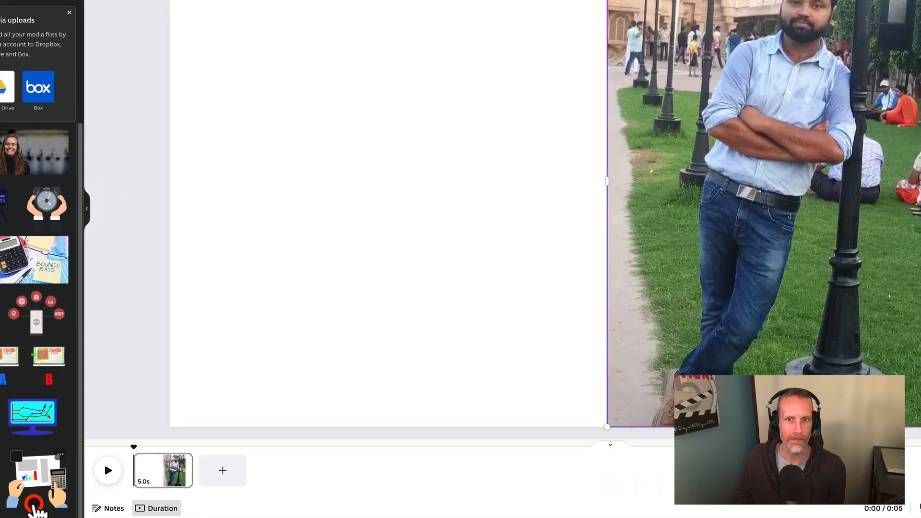
left_click(782, 125)
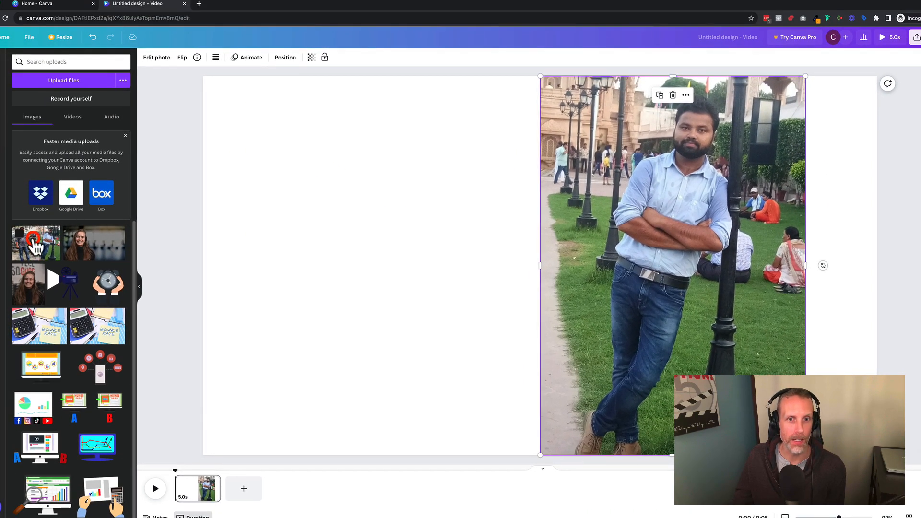
- Add the same photo again at full page height and crop it to its left half with the plaid shirt
left_click(35, 245)
left_click_drag(346, 128, 285, 59)
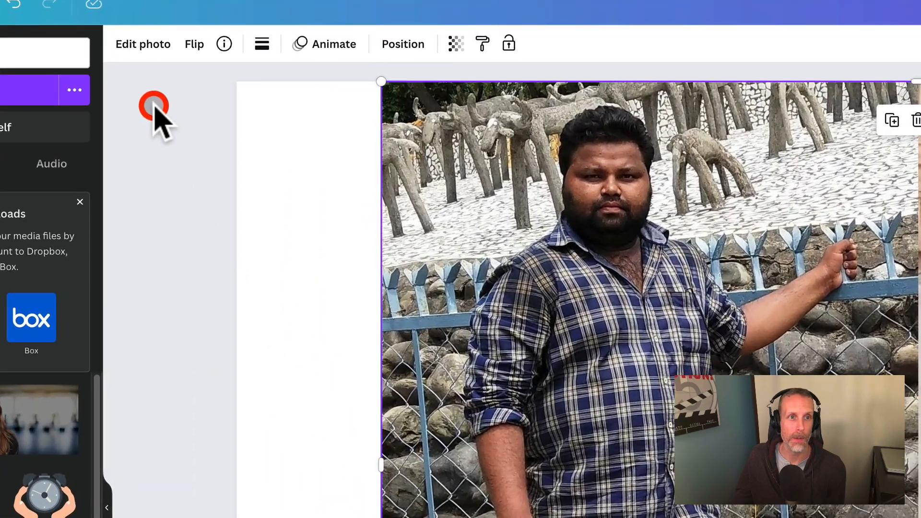
left_click(133, 48)
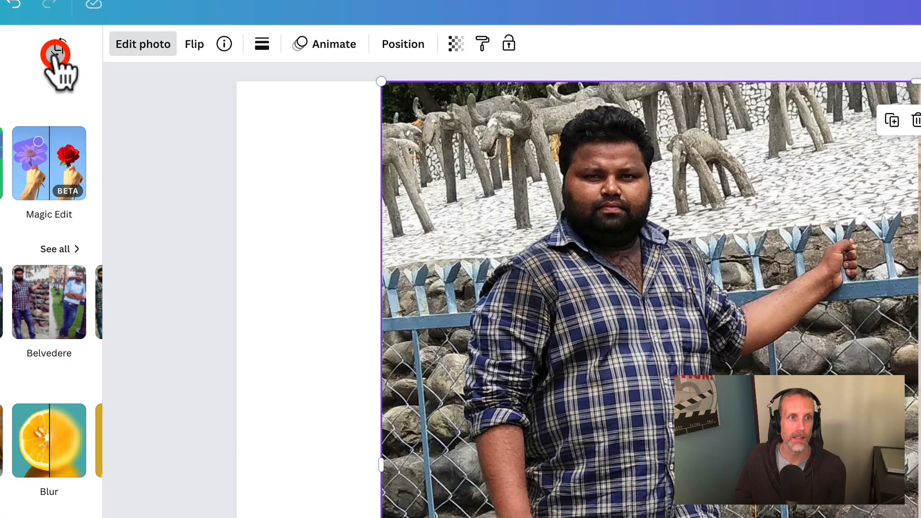
left_click(57, 52)
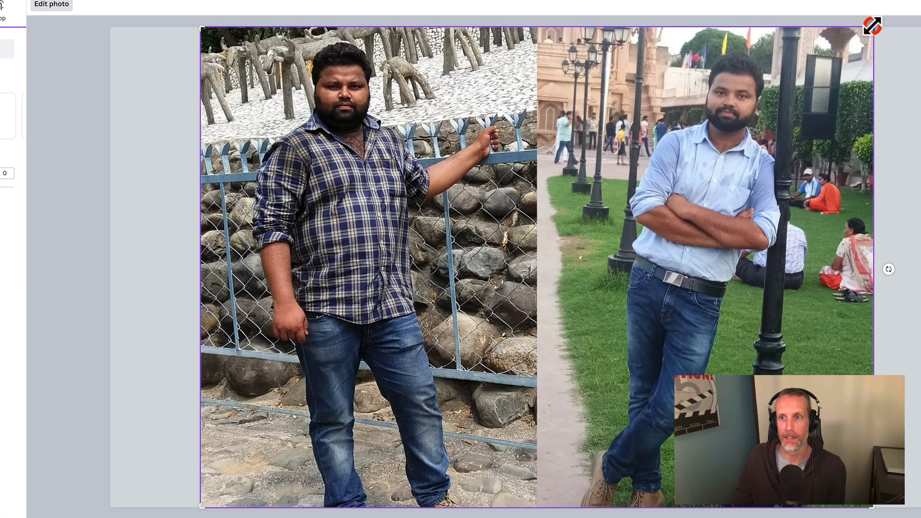
left_click_drag(873, 25, 542, 5)
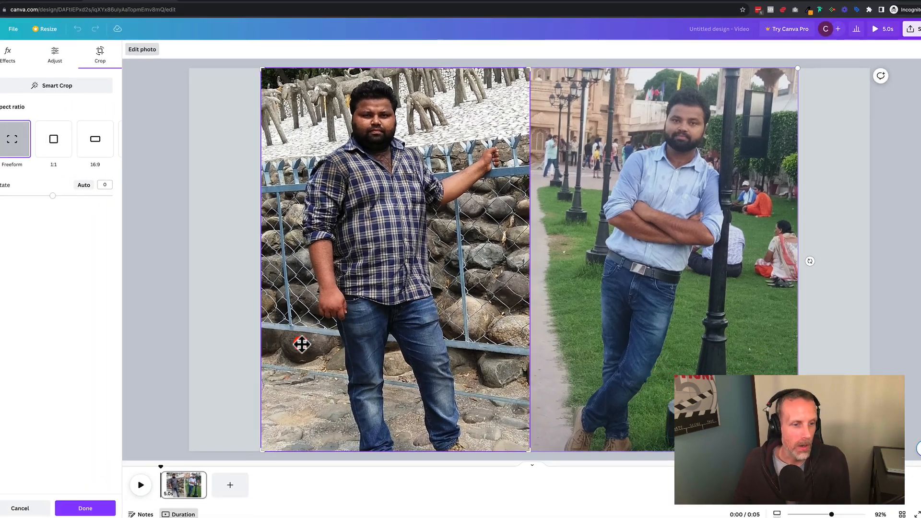
left_click(89, 503)
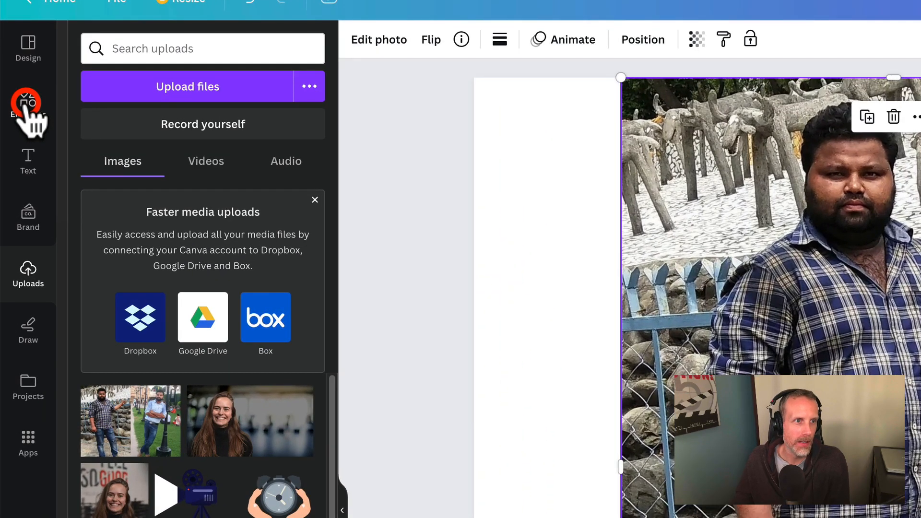
- Add a rounded square shape to the page with the text BEFORE inside it
left_click(26, 103)
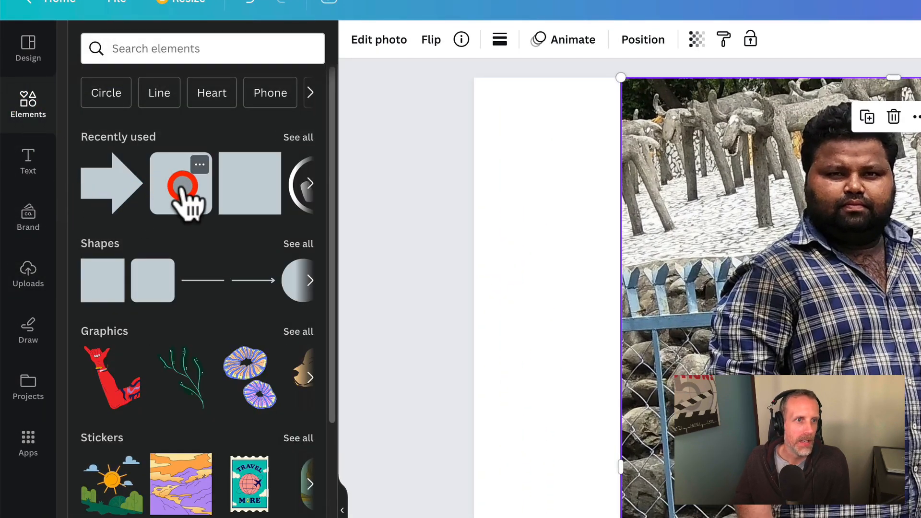
left_click(181, 188)
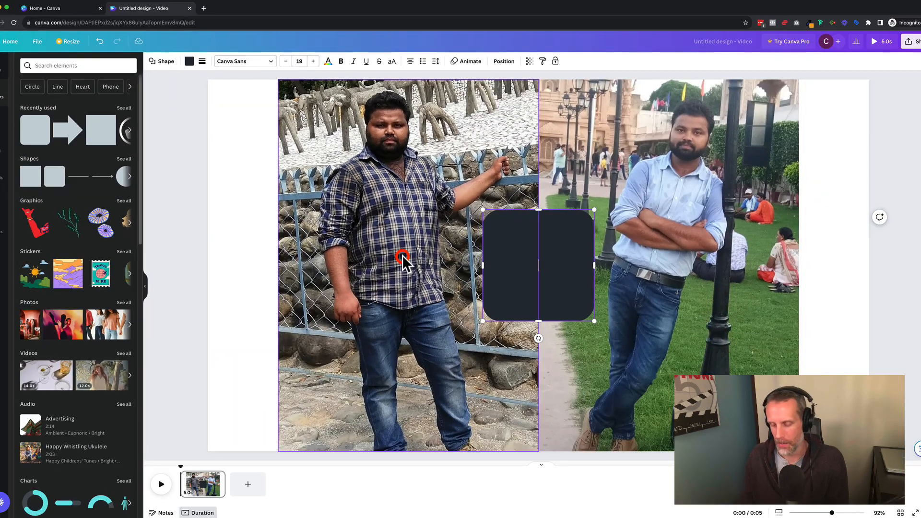
type("BEFORE")
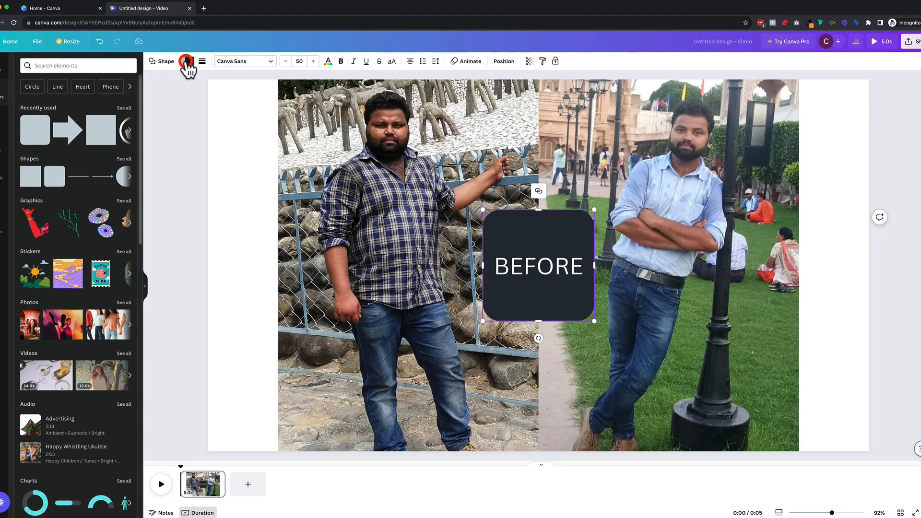
- Fill the BEFORE shape with red and give it a solid white border
left_click(186, 61)
left_click(43, 311)
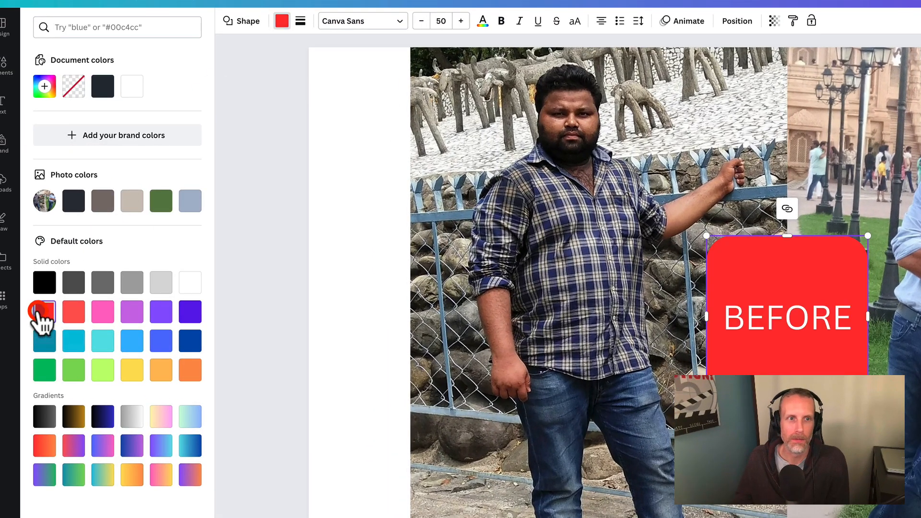
left_click(300, 21)
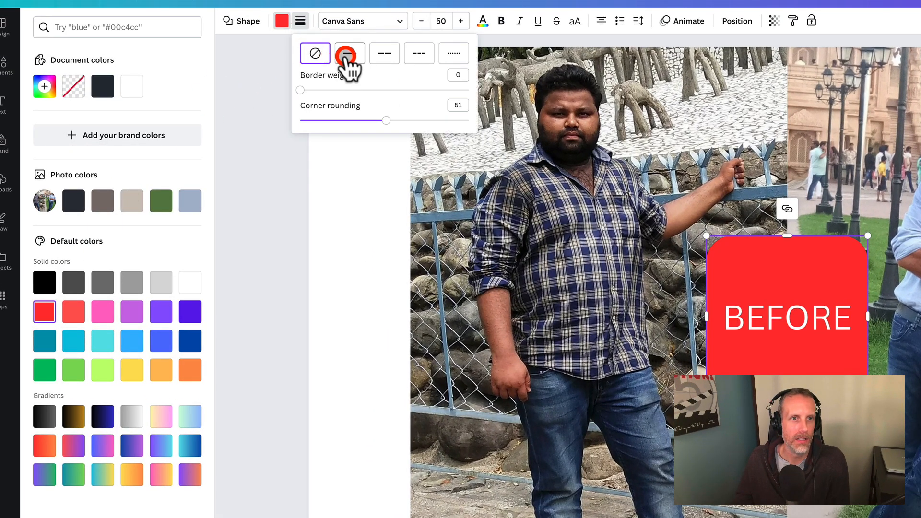
left_click(350, 53)
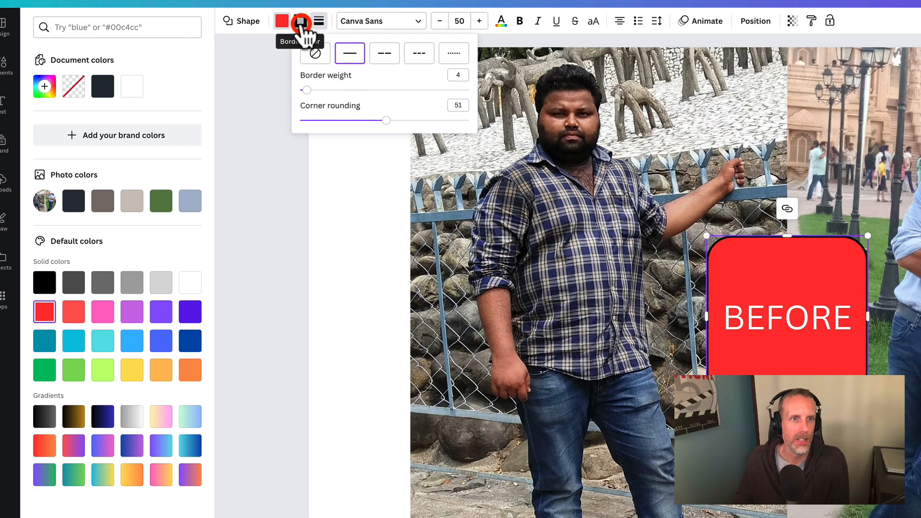
left_click(301, 22)
left_click(148, 86)
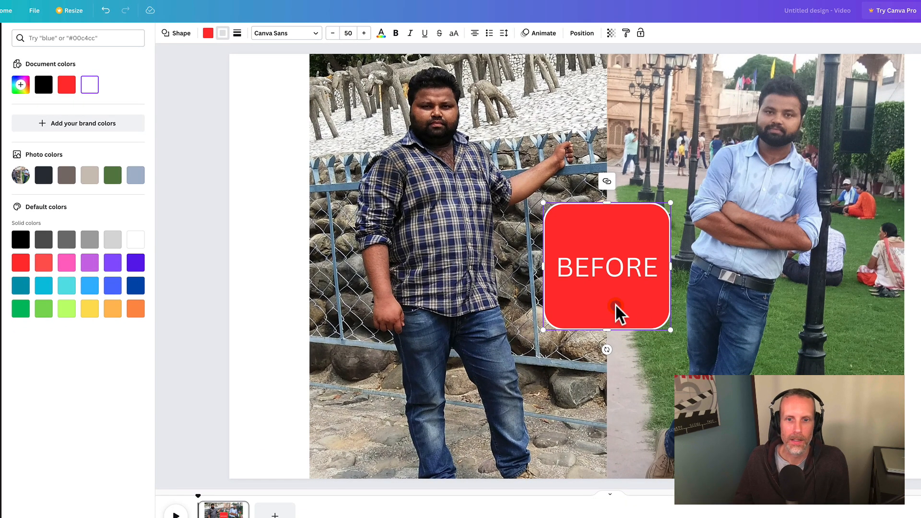
- Move the BEFORE label onto the lower part of the plaid-shirt photo and reduce its height to a flat pill
left_click_drag(616, 314, 469, 436)
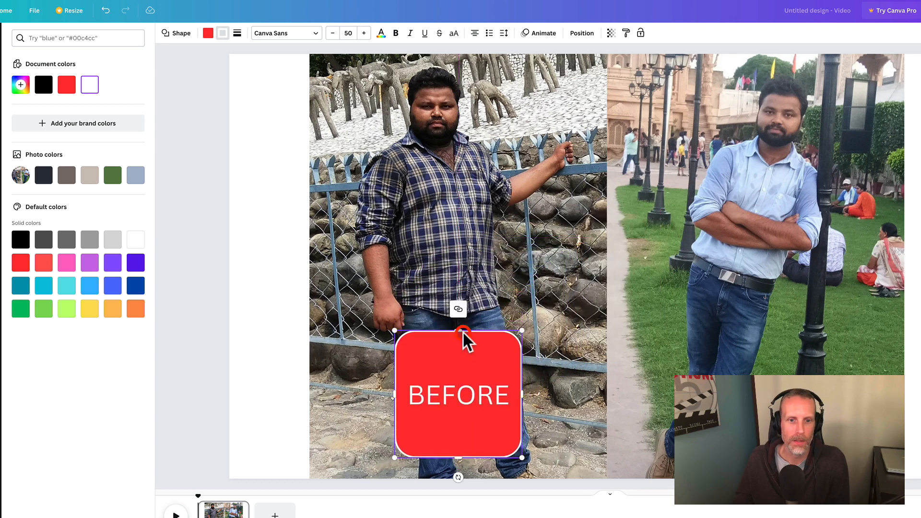
left_click_drag(460, 331, 460, 406)
- Make the BEFORE label's text bold
double_click(486, 392)
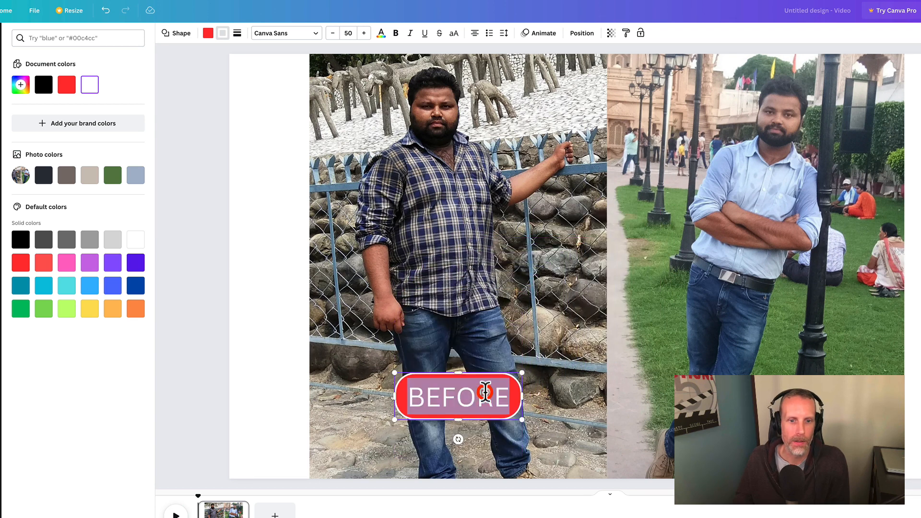
left_click(395, 33)
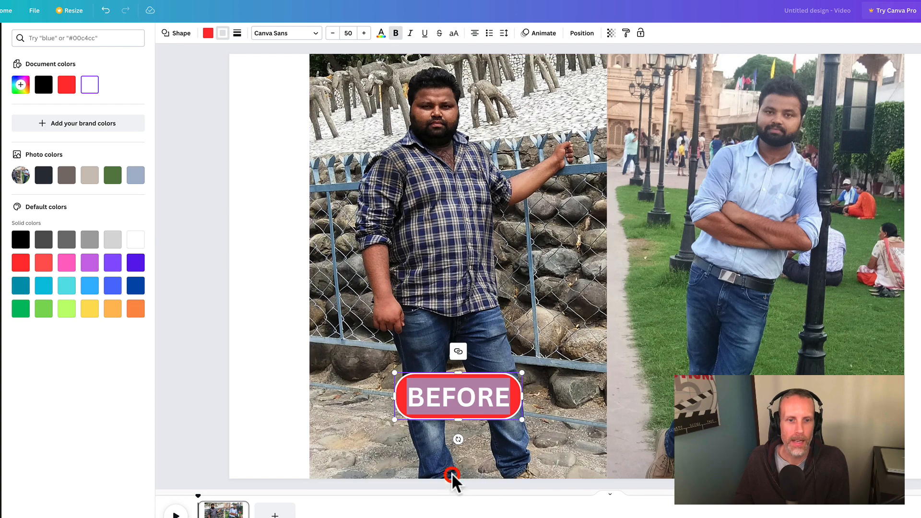
left_click(403, 396)
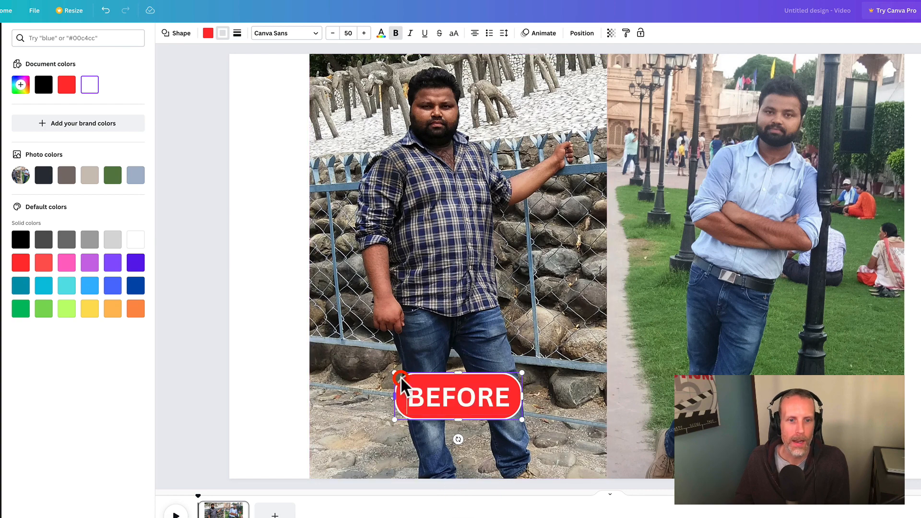
left_click(432, 506)
left_click(365, 435)
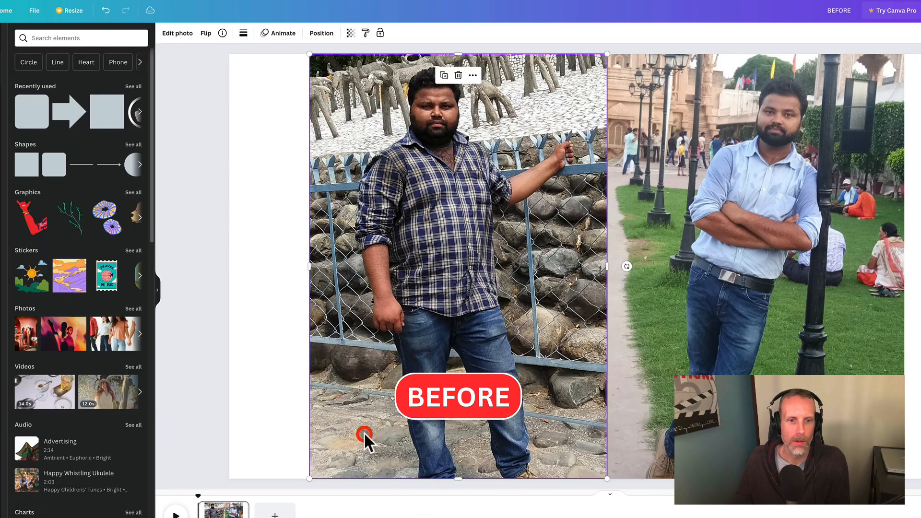
- Copy the BEFORE label to the same height on the blue-shirt photo and change the copy's text to AFTER
left_click(402, 380)
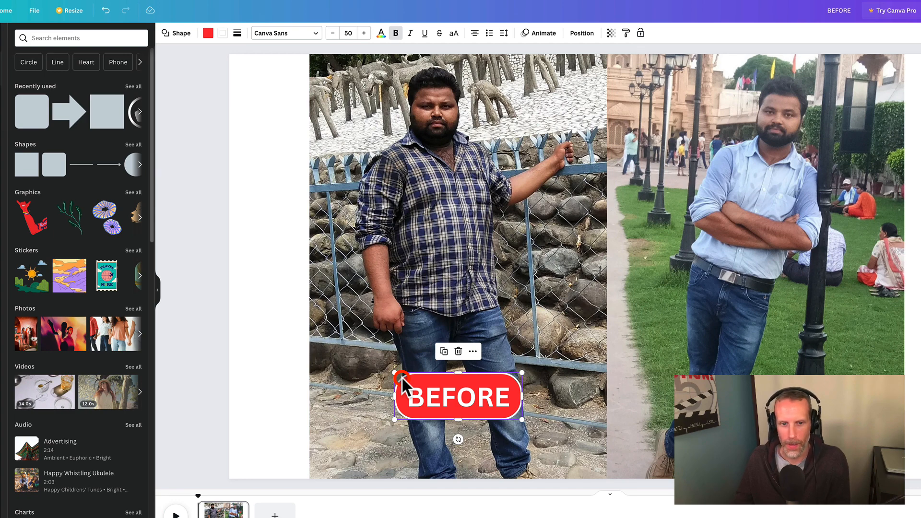
left_click_drag(394, 373, 700, 380)
double_click(734, 390)
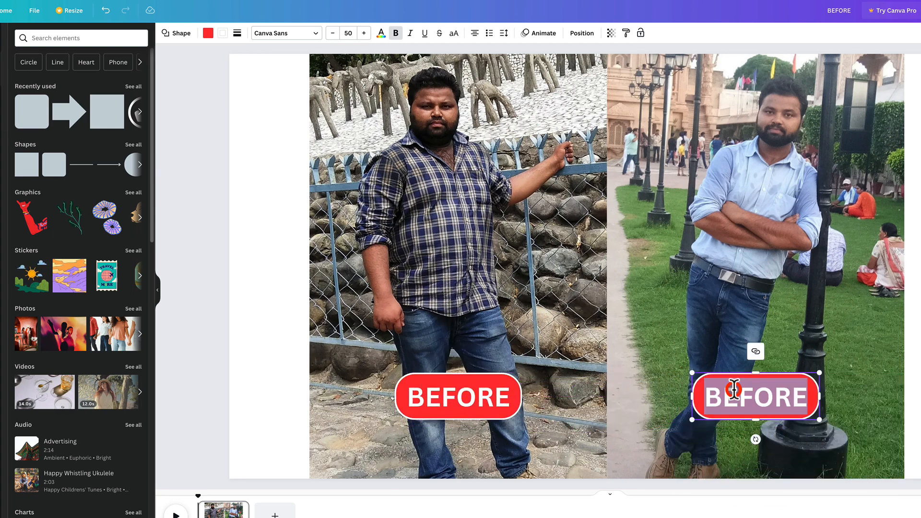
type("AFTER")
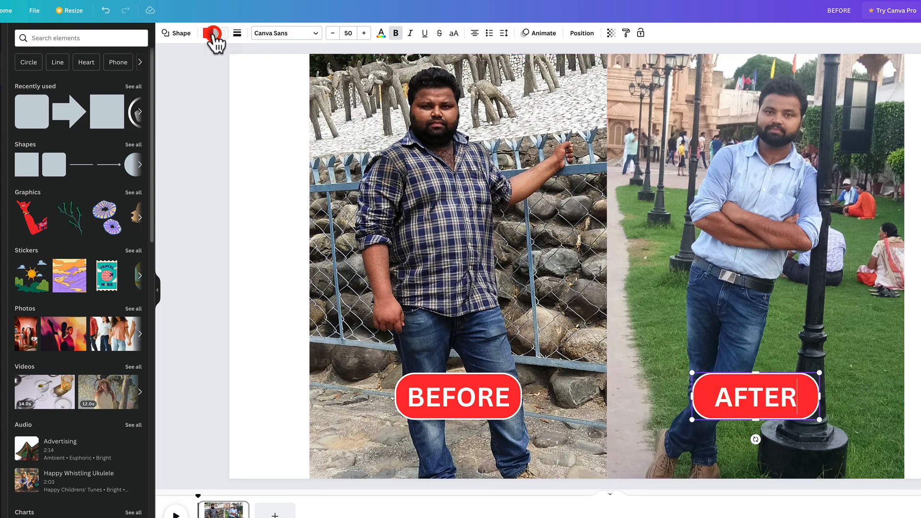
- Fill the AFTER label with light blue
left_click(211, 34)
left_click(89, 286)
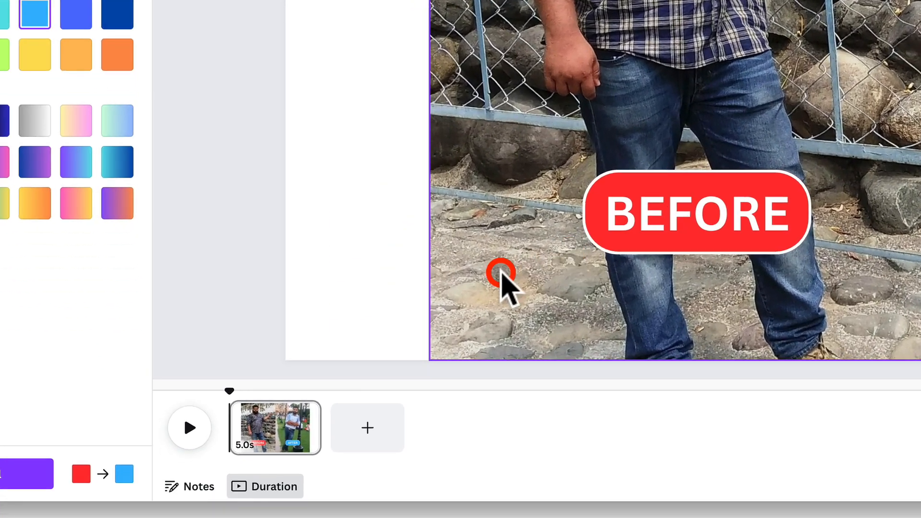
- Apply the Rise animation to the whole page
left_click(269, 410)
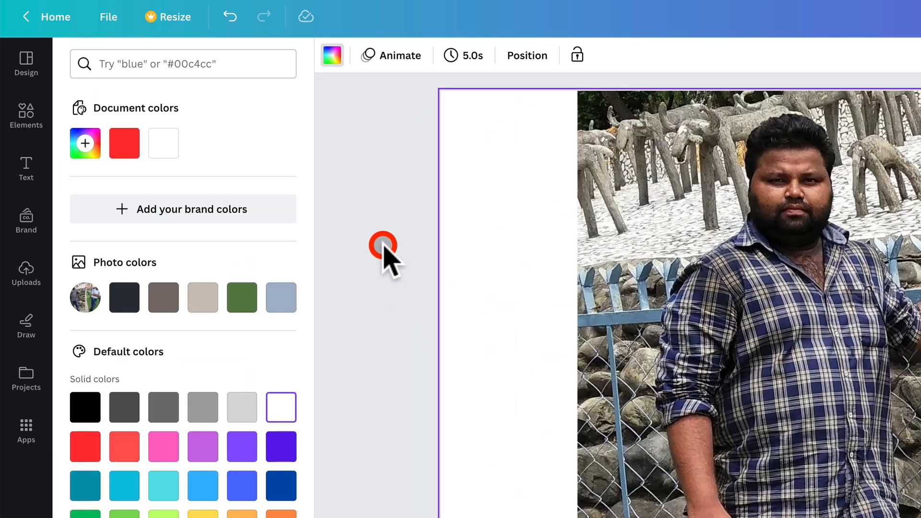
left_click(397, 53)
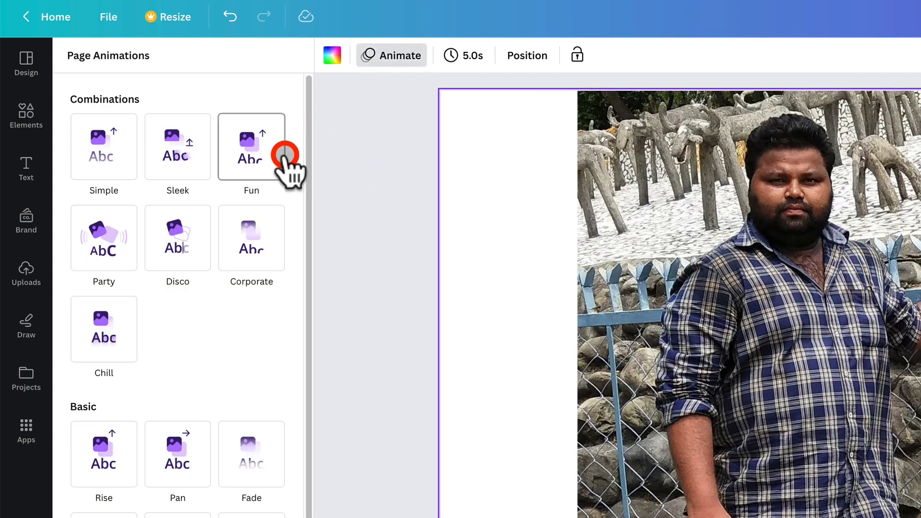
left_click(97, 441)
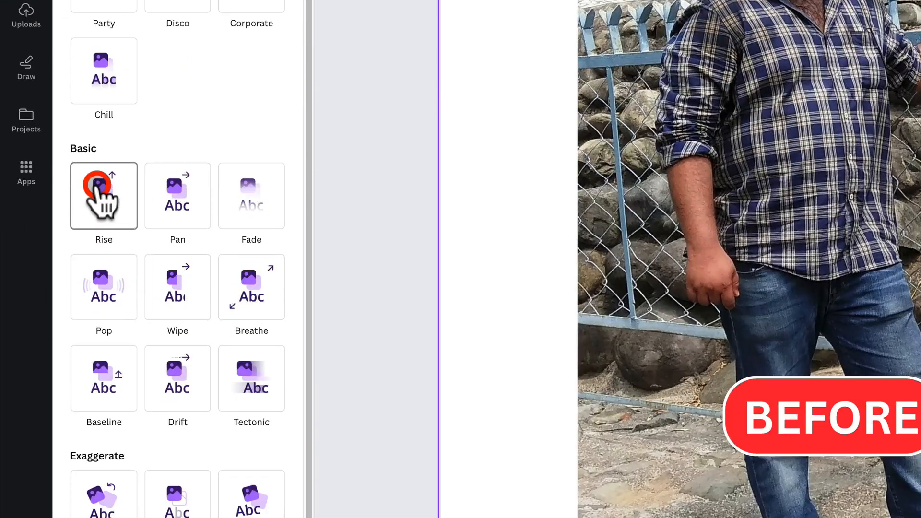
left_click(97, 452)
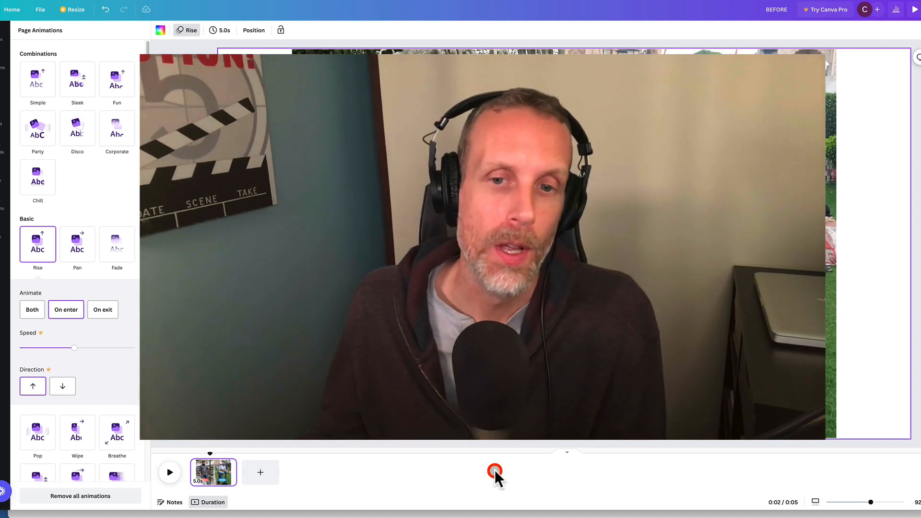
- Give the blue-shirt photo its own photo animation, separate from the page animation
left_click(711, 180)
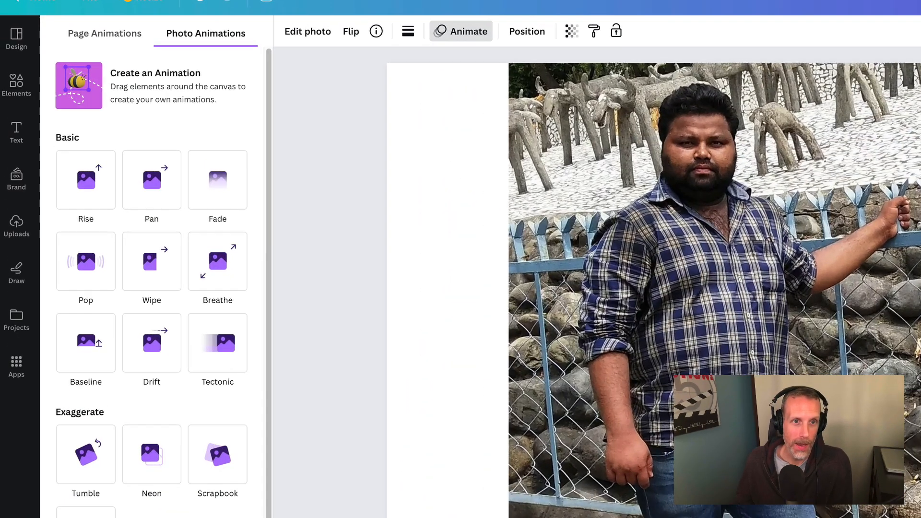
left_click(468, 32)
left_click(468, 32)
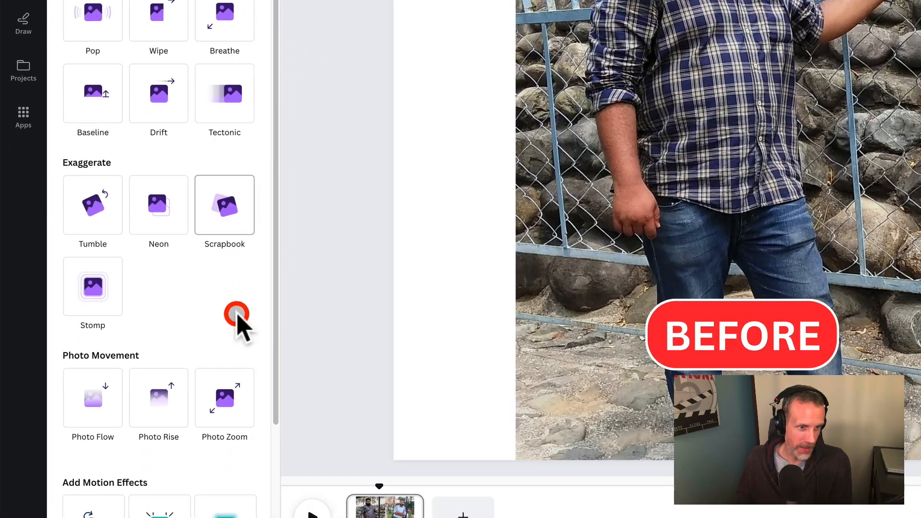
left_click(235, 388)
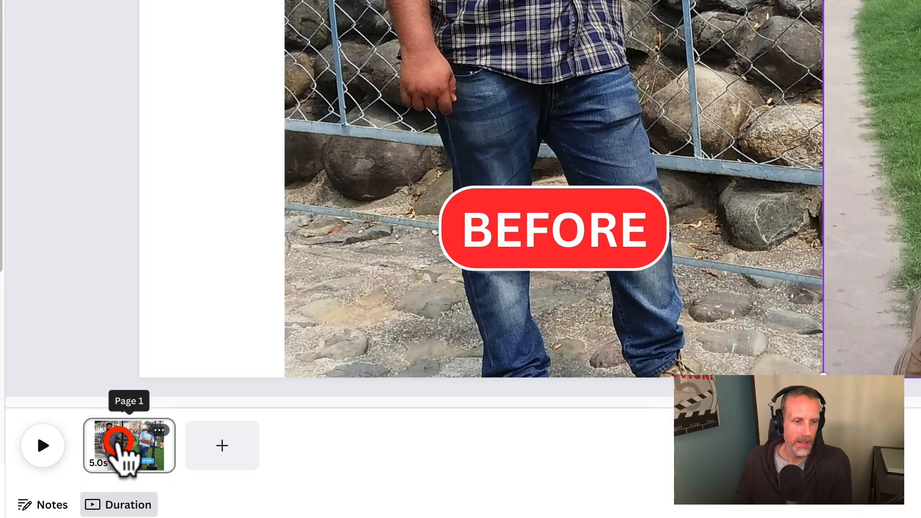
- Shorten the page's duration to 3.5 seconds
left_click(144, 446)
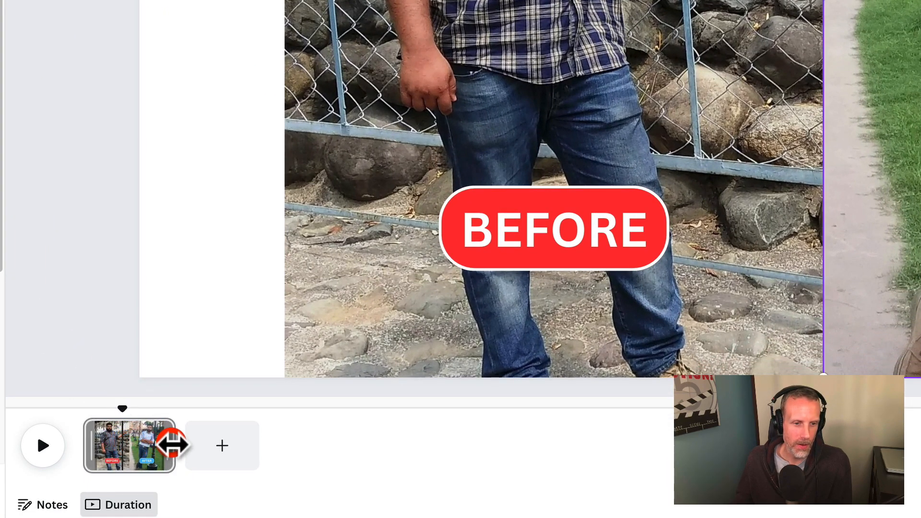
left_click_drag(172, 445, 144, 446)
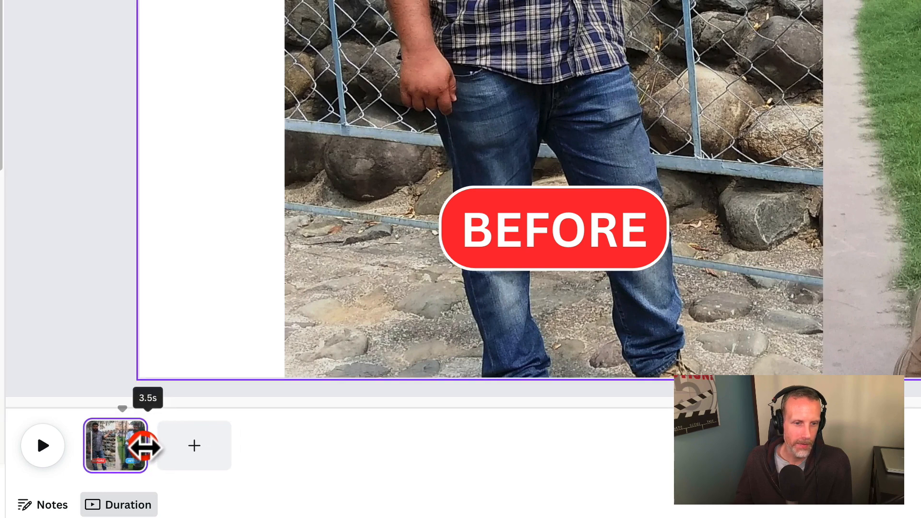
left_click(479, 488)
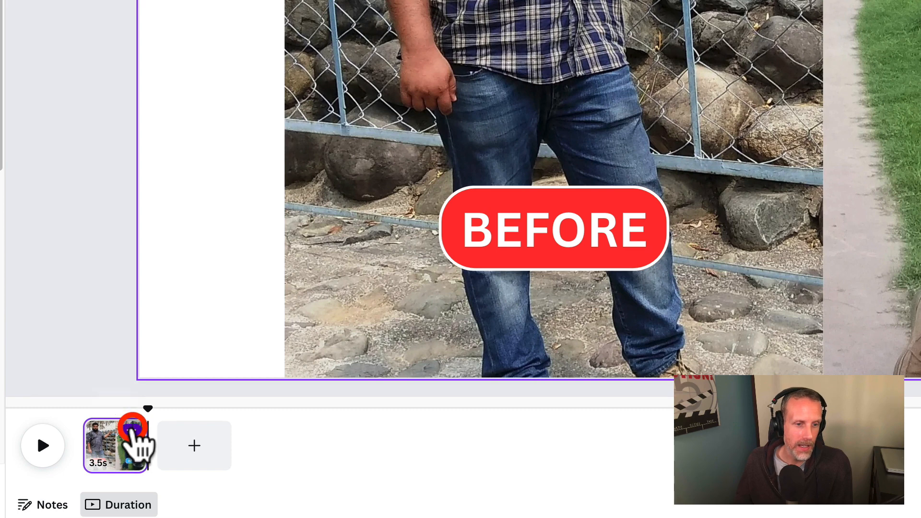
- Duplicate the page and remove all animations from the copy
left_click(132, 427)
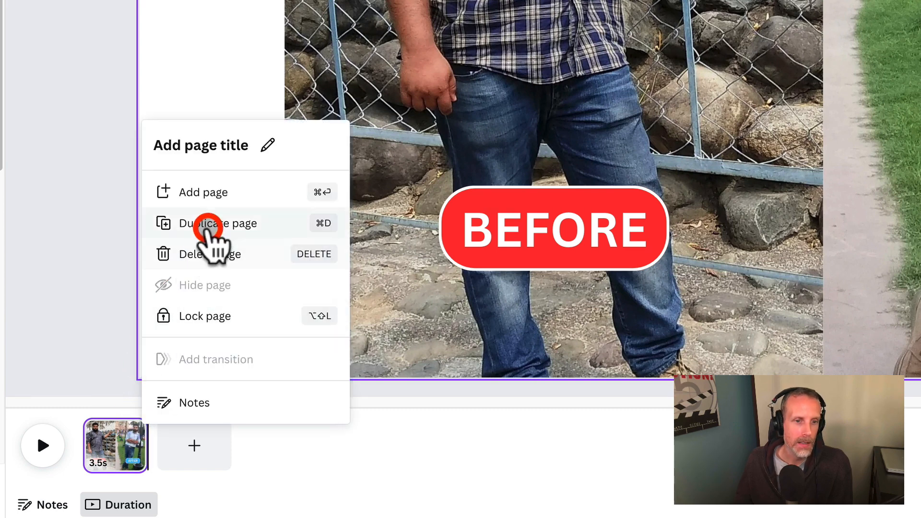
left_click(210, 224)
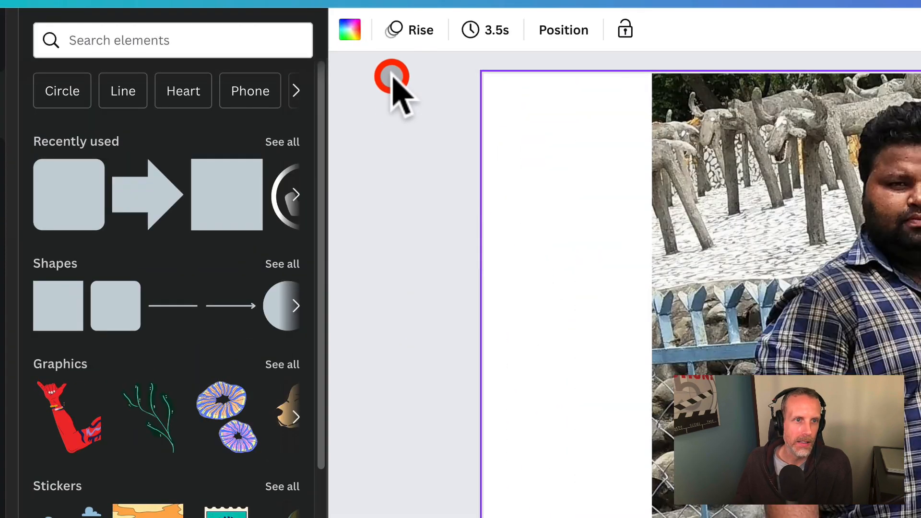
left_click(416, 34)
scroll(240, 410, "down", 5)
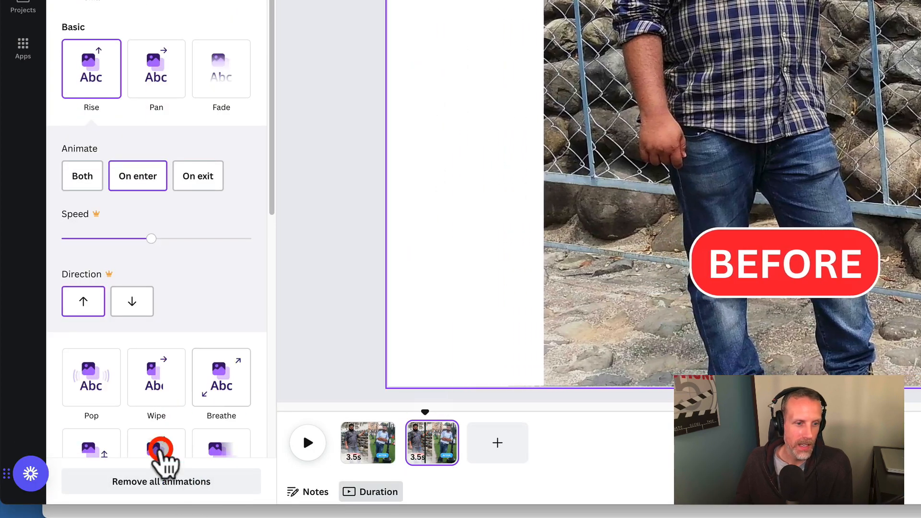
left_click(161, 482)
left_click(427, 445)
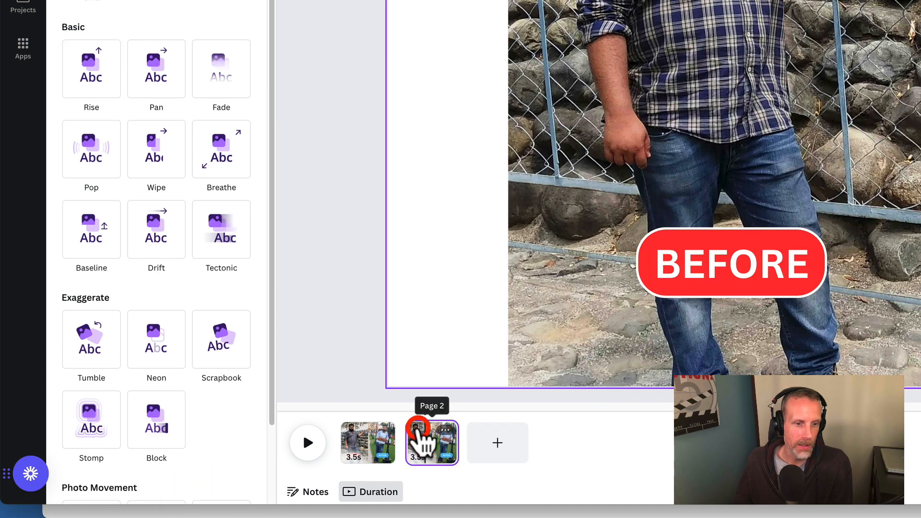
left_click(432, 435)
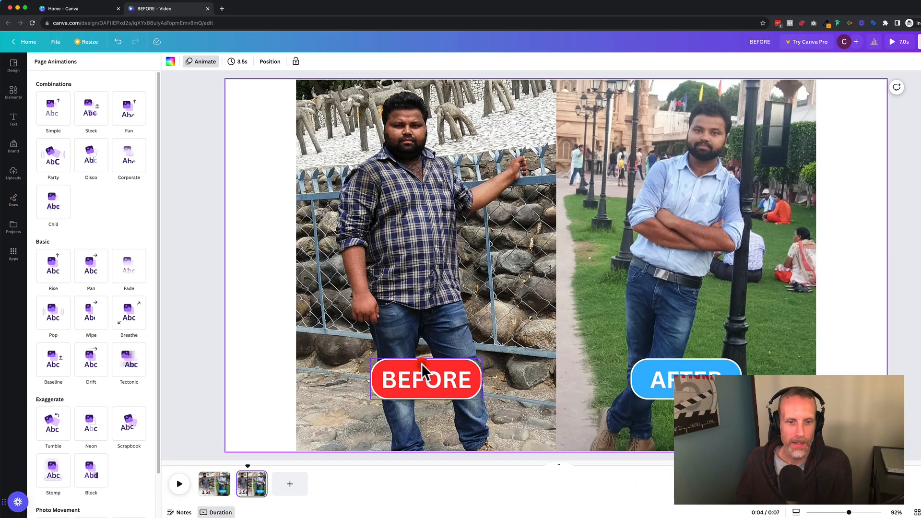
- Delete the BEFORE and AFTER labels from the second page
left_click(724, 236)
key("Delete")
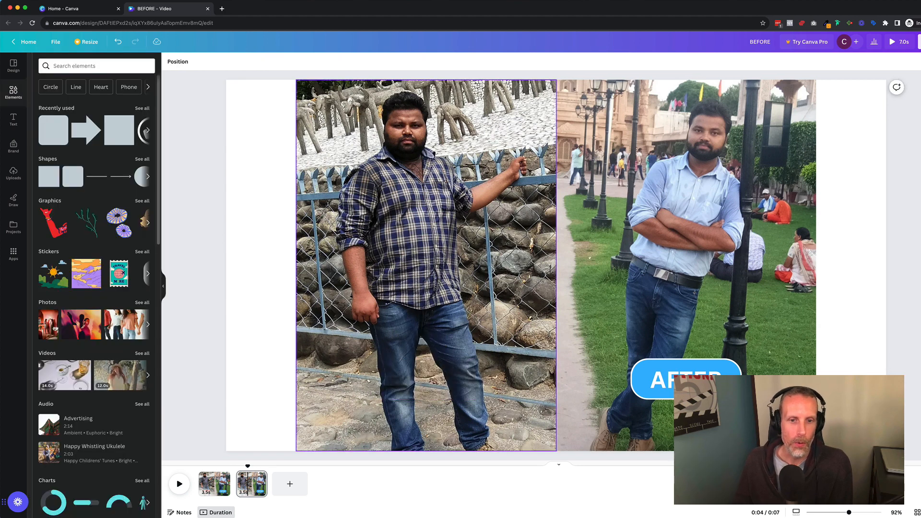
left_click(670, 366)
key("Delete")
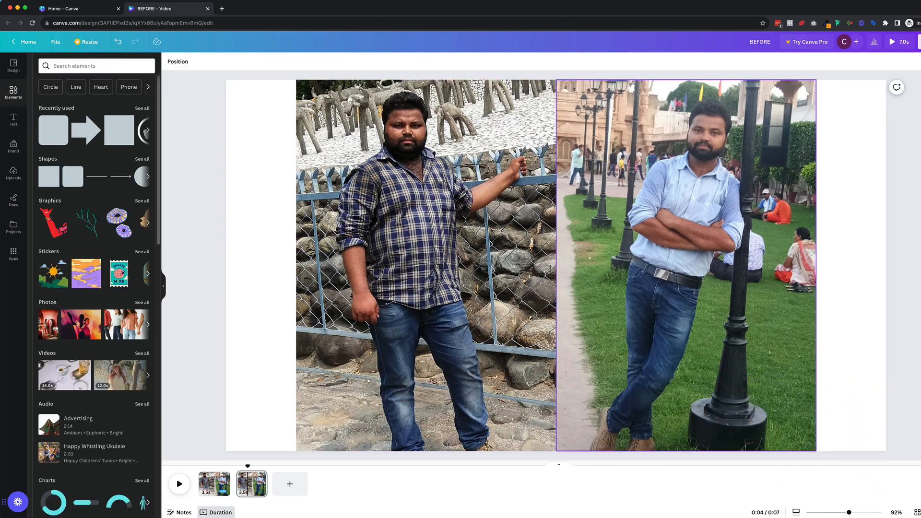
left_click(194, 208)
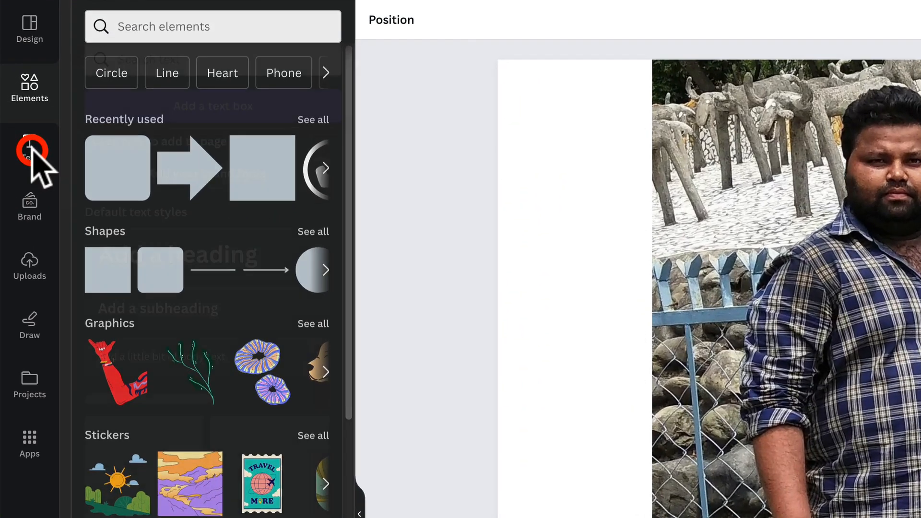
- Add a white size 65 heading reading "To See Results Like This..." over the upper middle of the second page
left_click(14, 120)
left_click(192, 233)
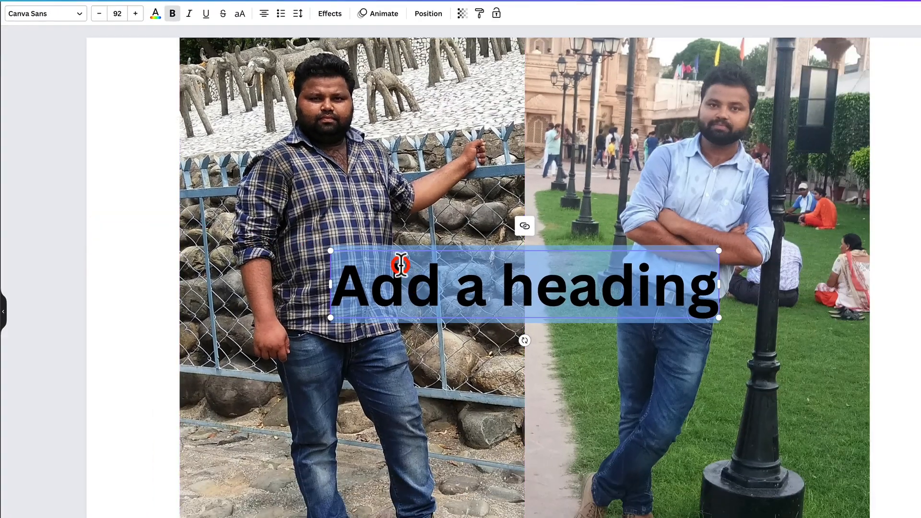
double_click(499, 283)
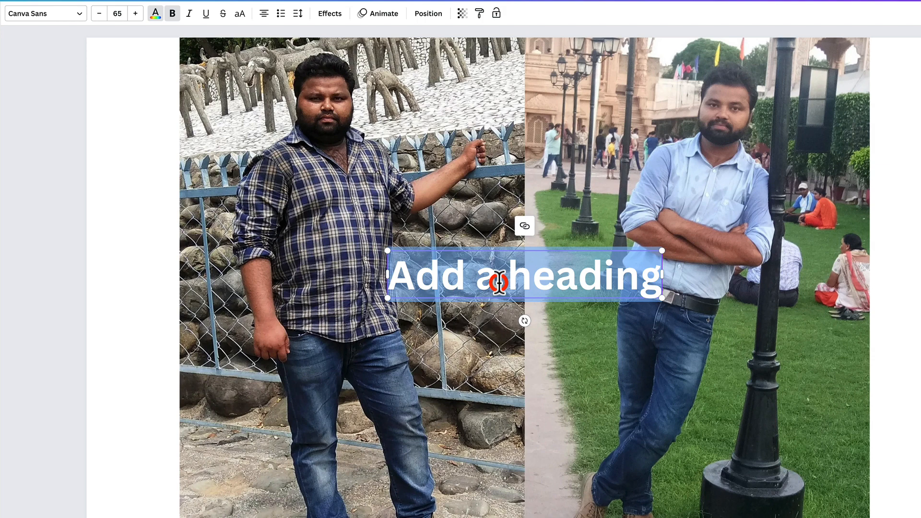
type("To See Results Like This...")
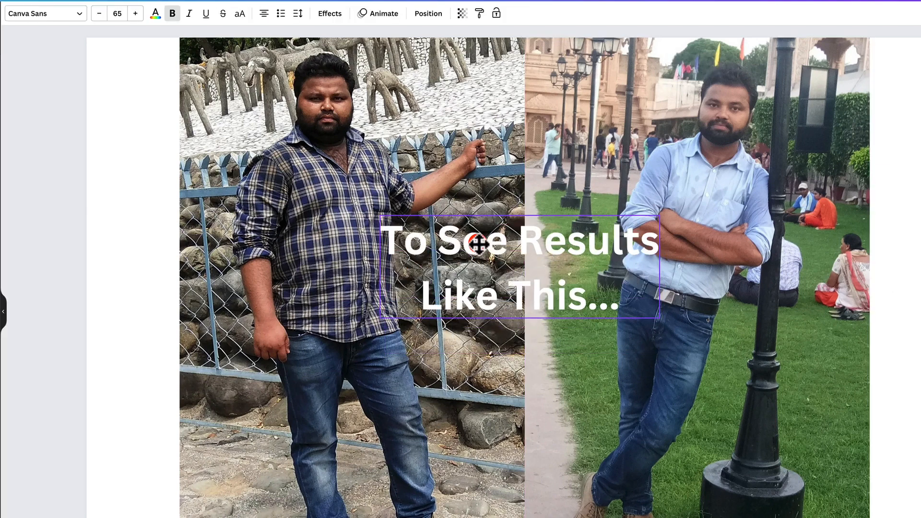
left_click_drag(565, 271, 565, 200)
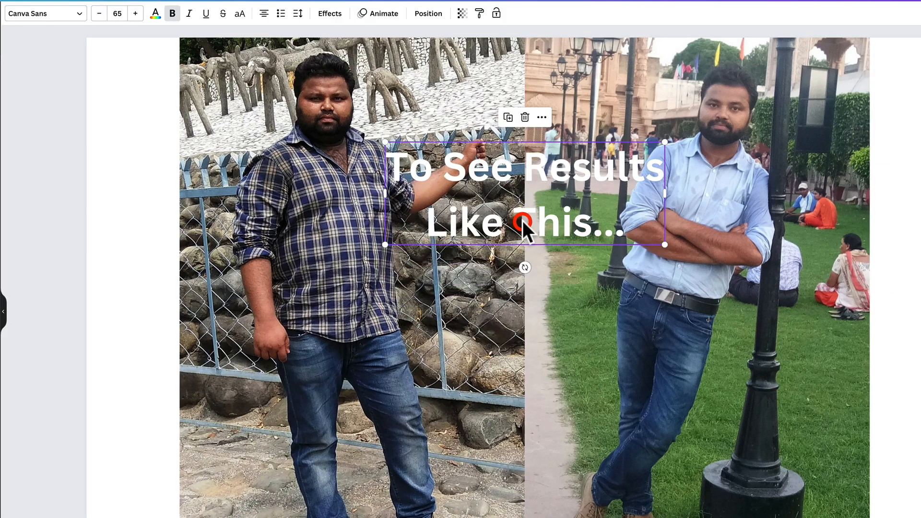
- Duplicate the heading below itself as "Click The Button Below!!!" at size 50, with the word "Below!!!" in yellow
key("ctrl+d")
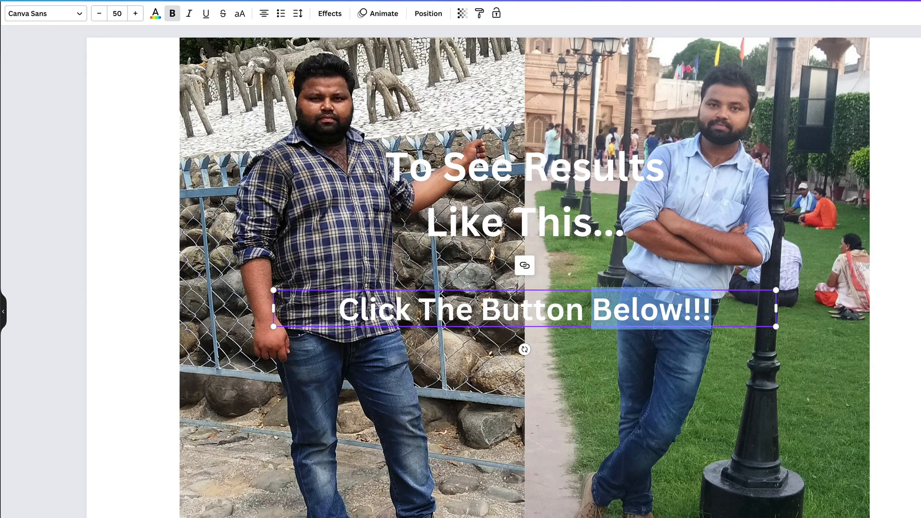
left_click(155, 13)
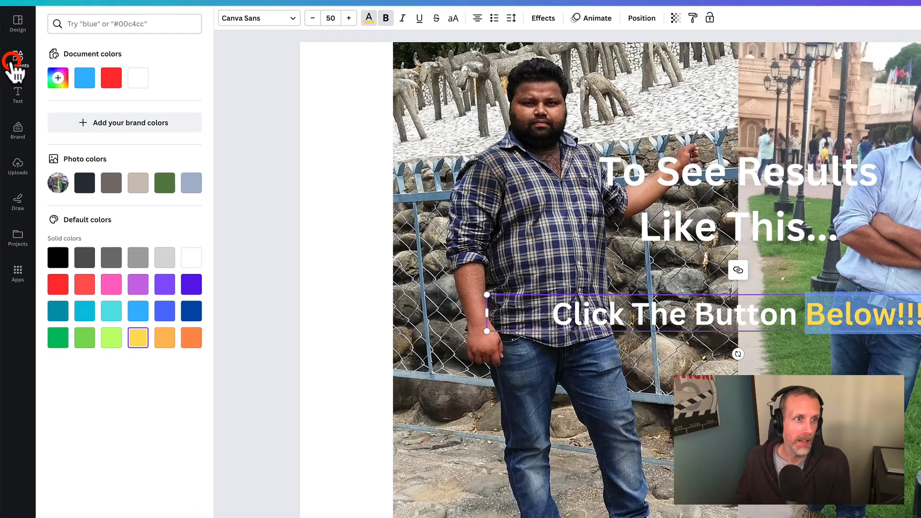
- Place a light blue rounded rectangle with a white outline behind both texts and apply the Pop animation to it
left_click(13, 61)
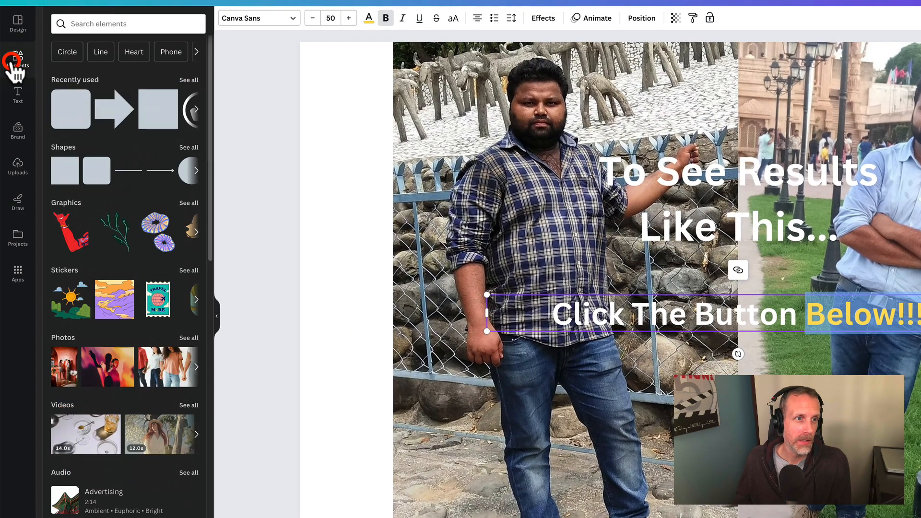
left_click(67, 102)
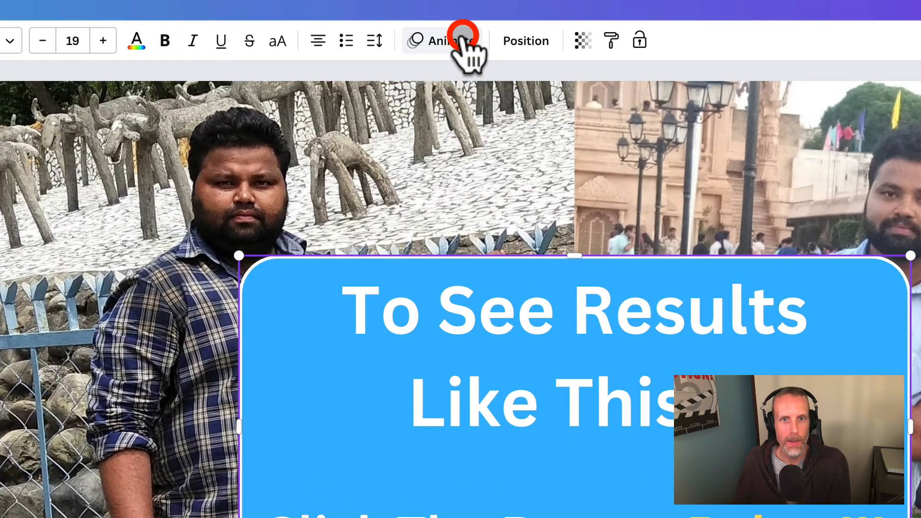
left_click(456, 40)
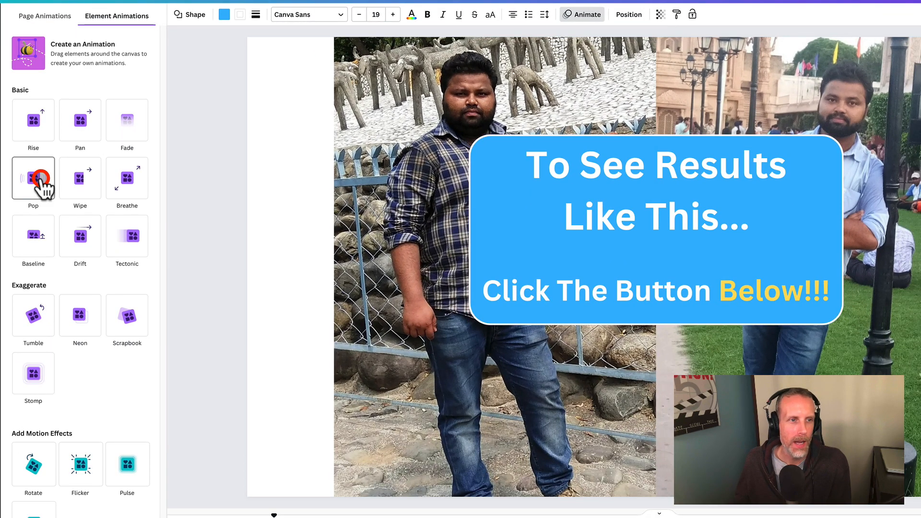
left_click(41, 180)
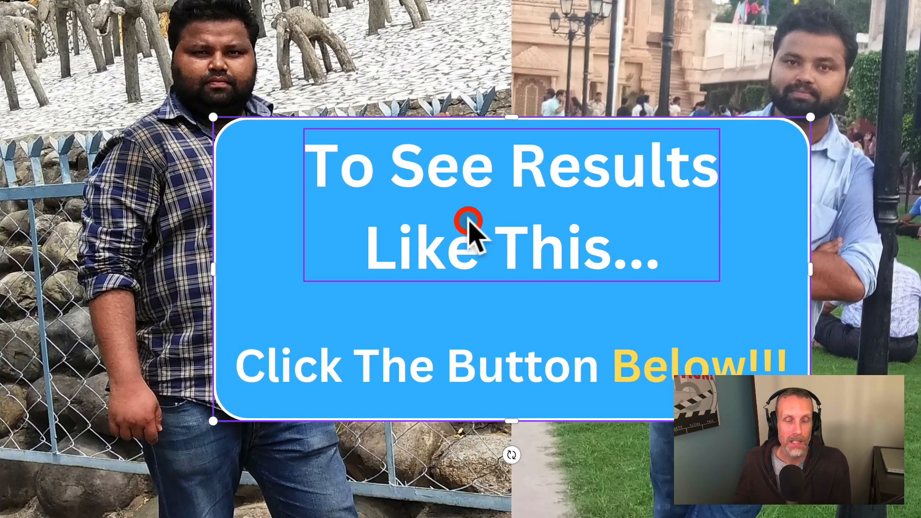
- Apply the Pop animation to both the "To See Results Like This..." and "Click The Button Below!!!" texts
left_click(629, 198)
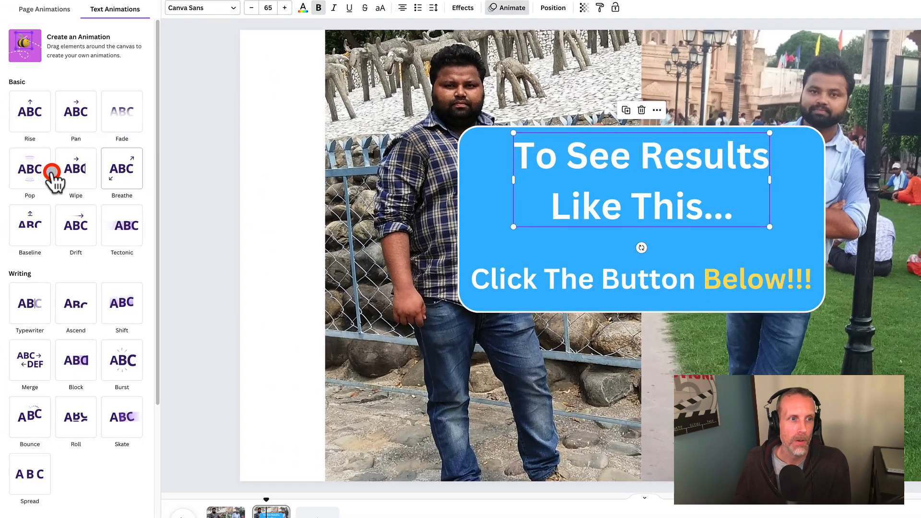
left_click(48, 178)
left_click(666, 284)
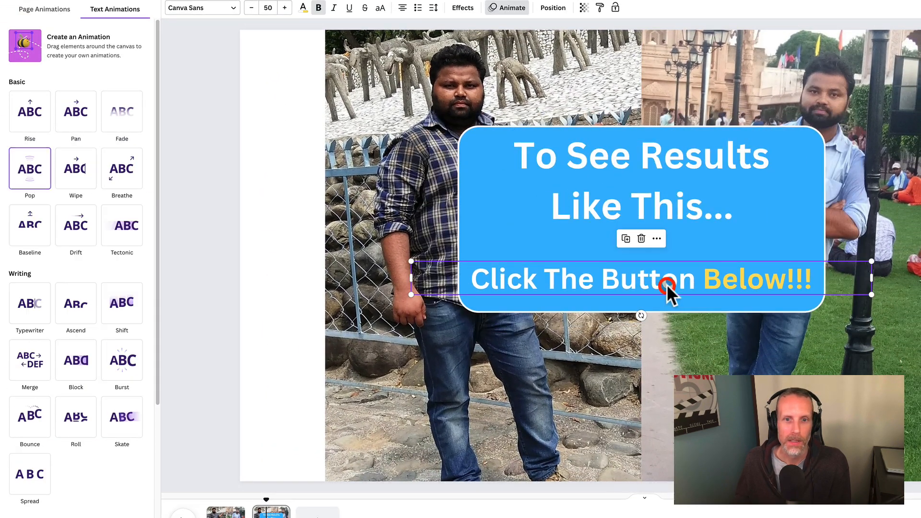
left_click(32, 176)
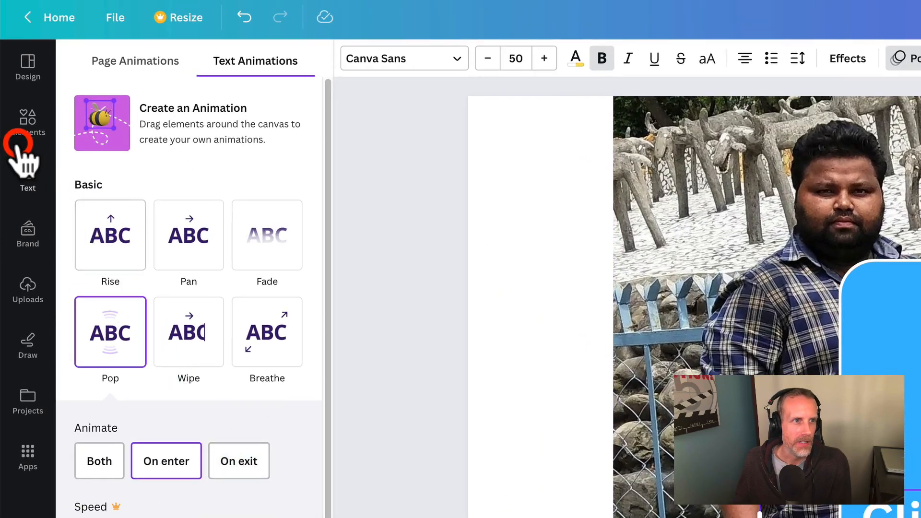
- Add an arrow shape below the blue box, filled red with a white outline
left_click(24, 124)
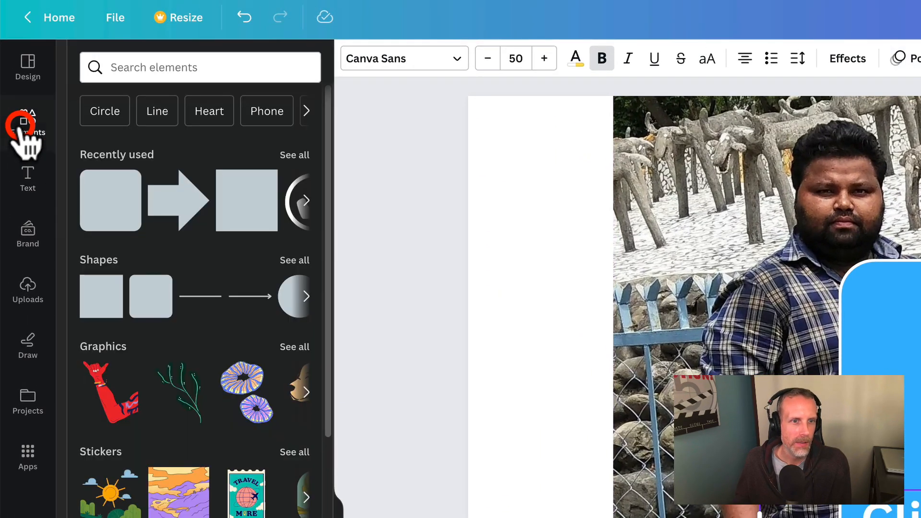
left_click(188, 208)
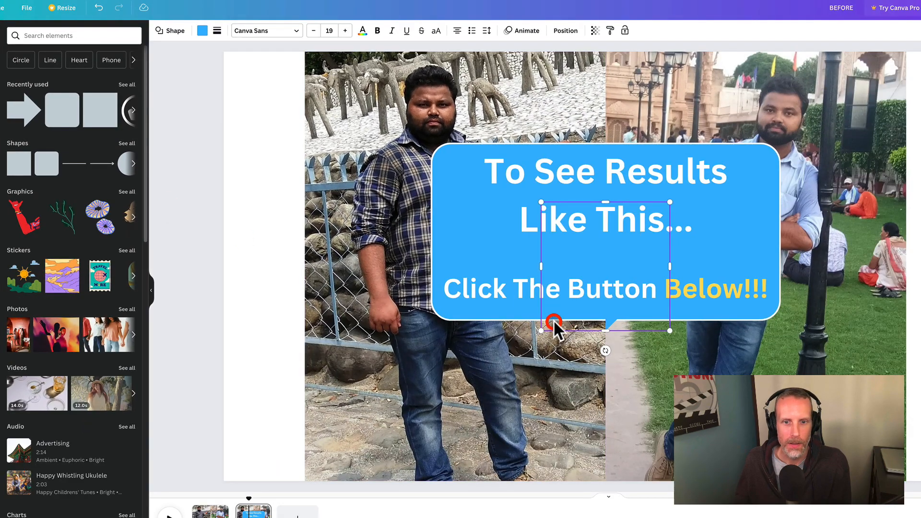
left_click_drag(554, 319, 564, 442)
left_click(201, 31)
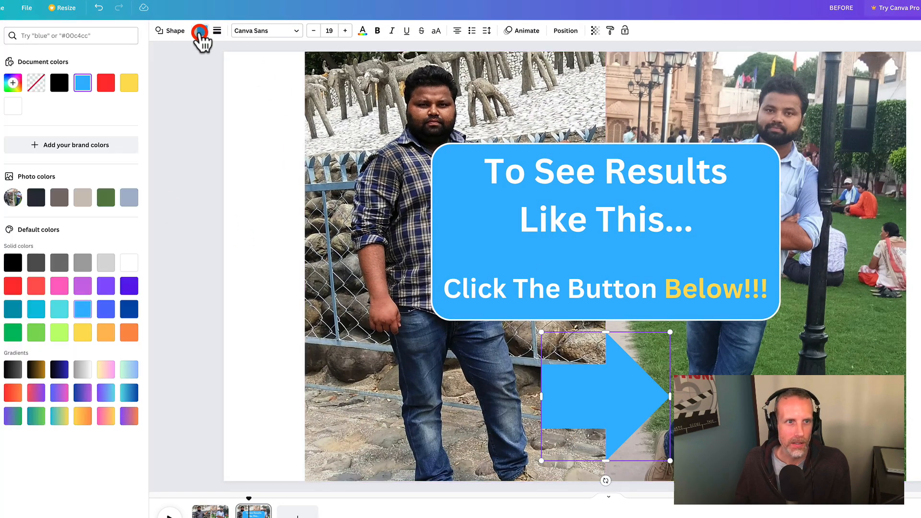
left_click(110, 91)
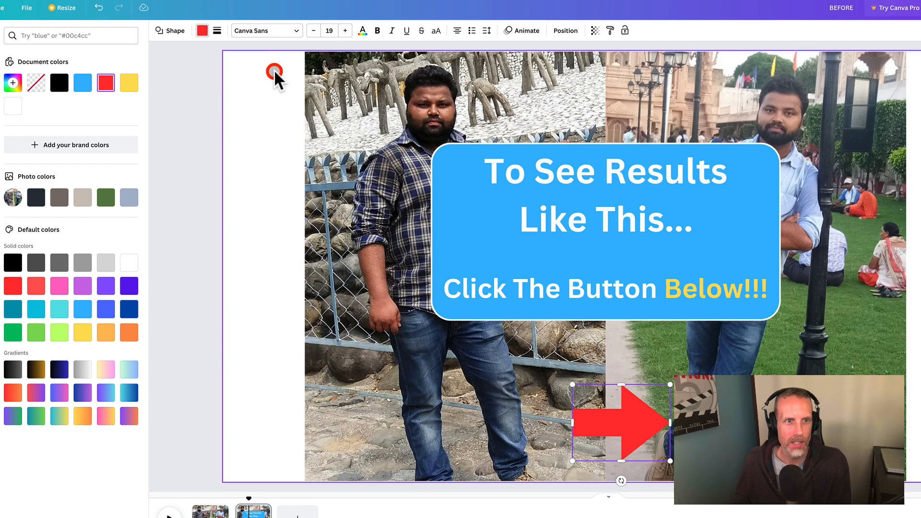
left_click(218, 32)
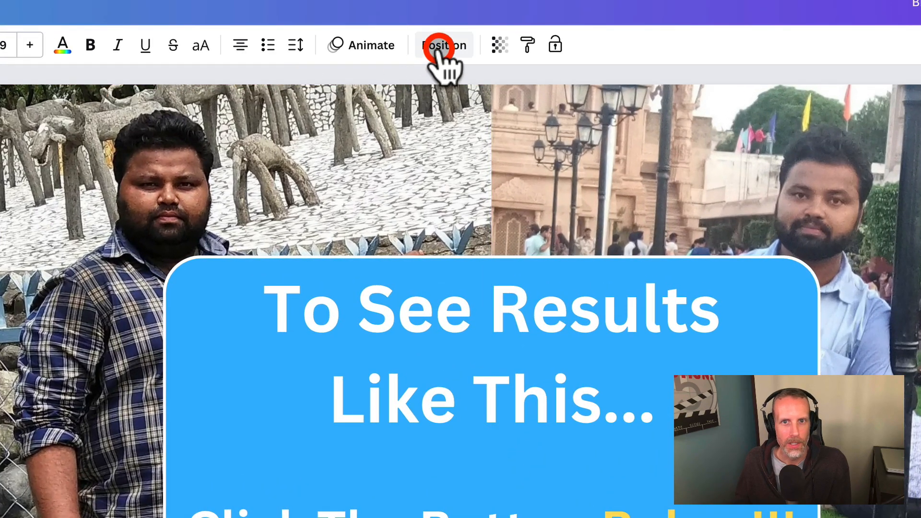
- Rotate the red arrow to 90° so it points down and centre it just below the blue box
left_click(575, 31)
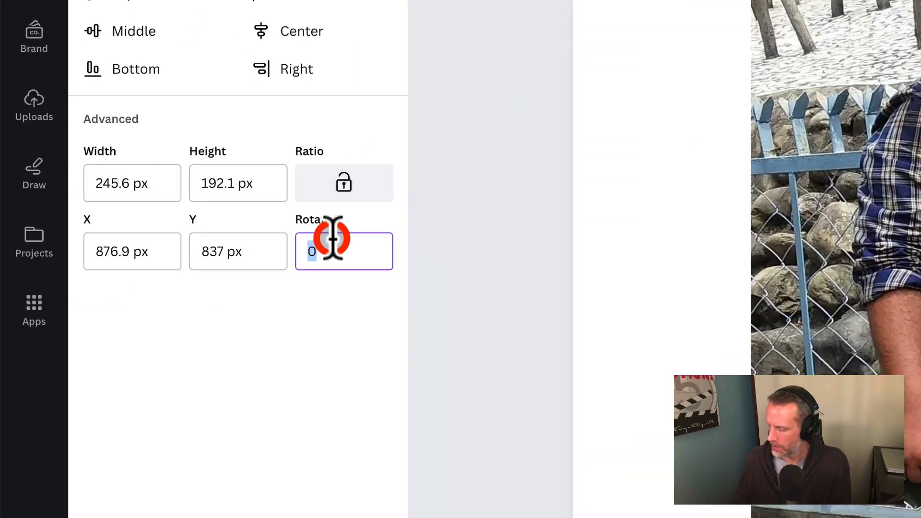
type("90")
key("Return")
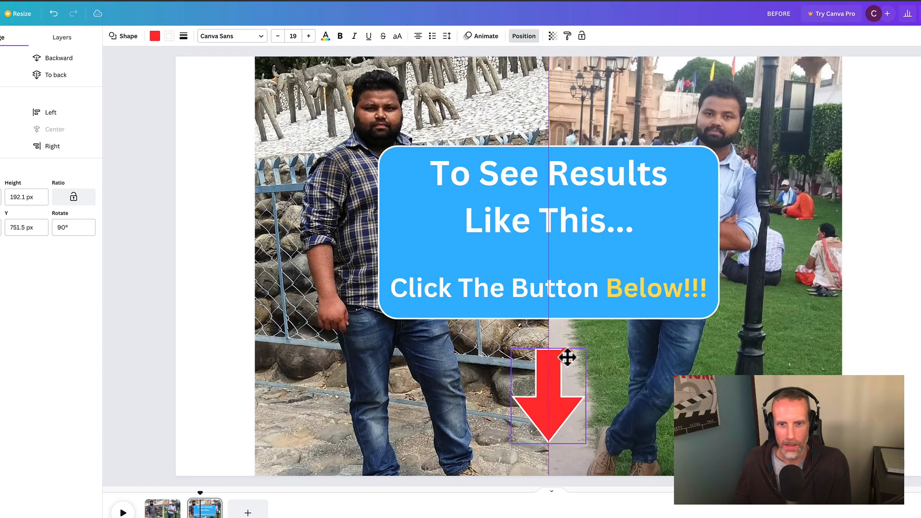
left_click_drag(567, 358, 570, 350)
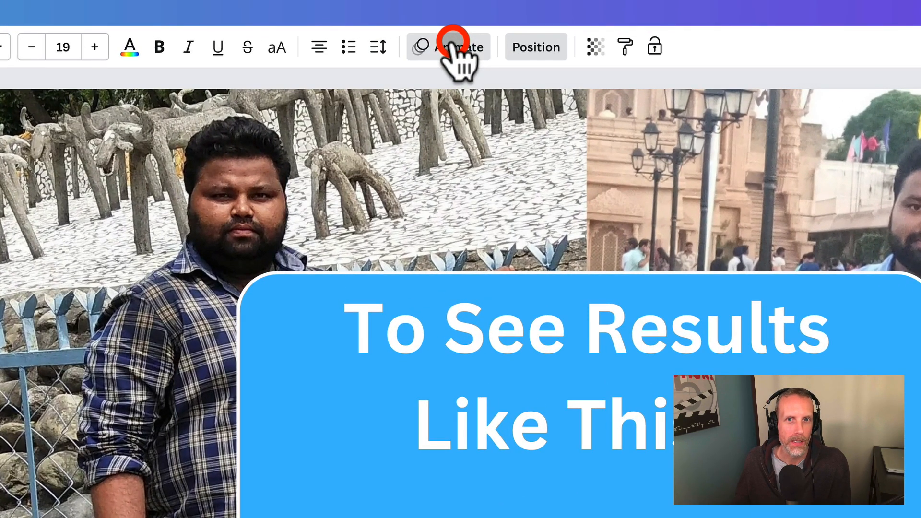
- Add the Pulse motion effect to the red arrow and return the playhead to the start of the video
left_click(482, 36)
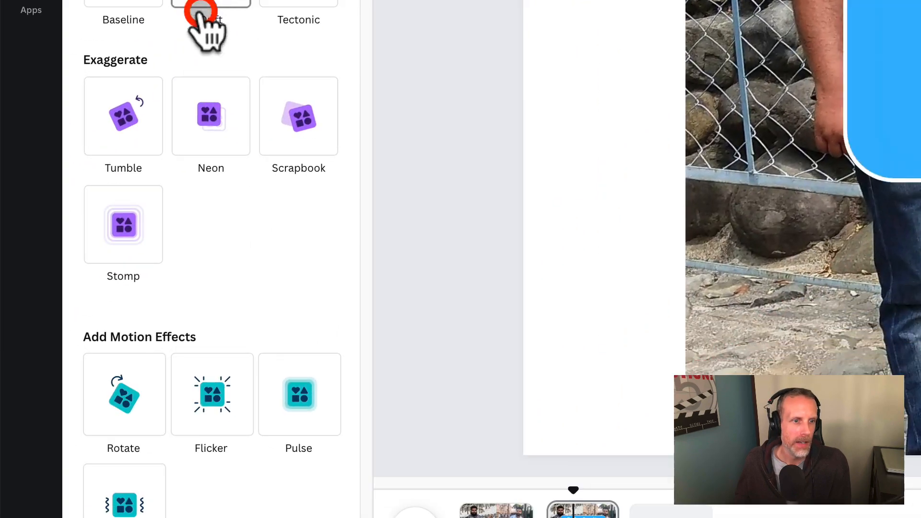
left_click(298, 384)
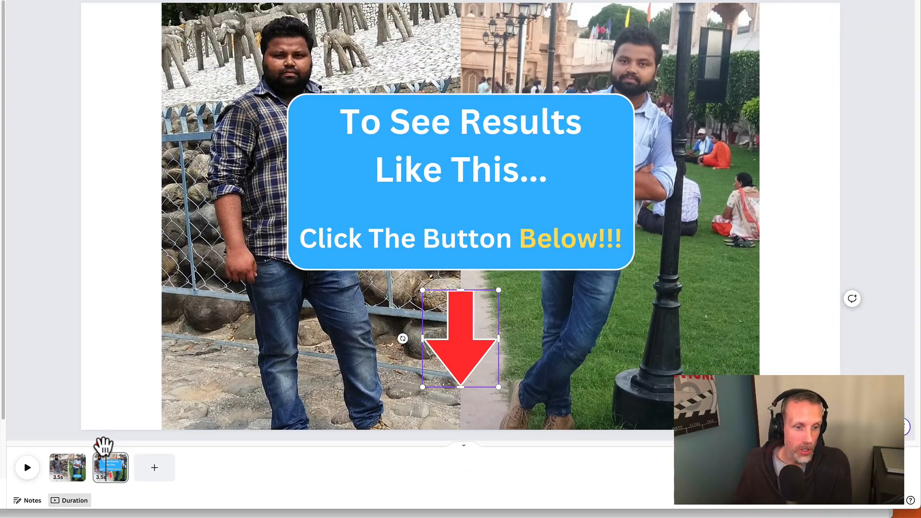
left_click_drag(104, 447, 46, 445)
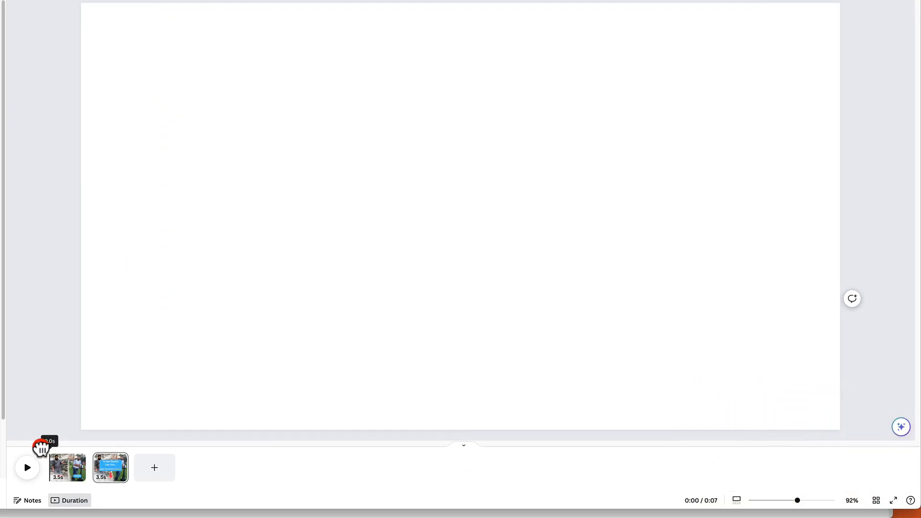